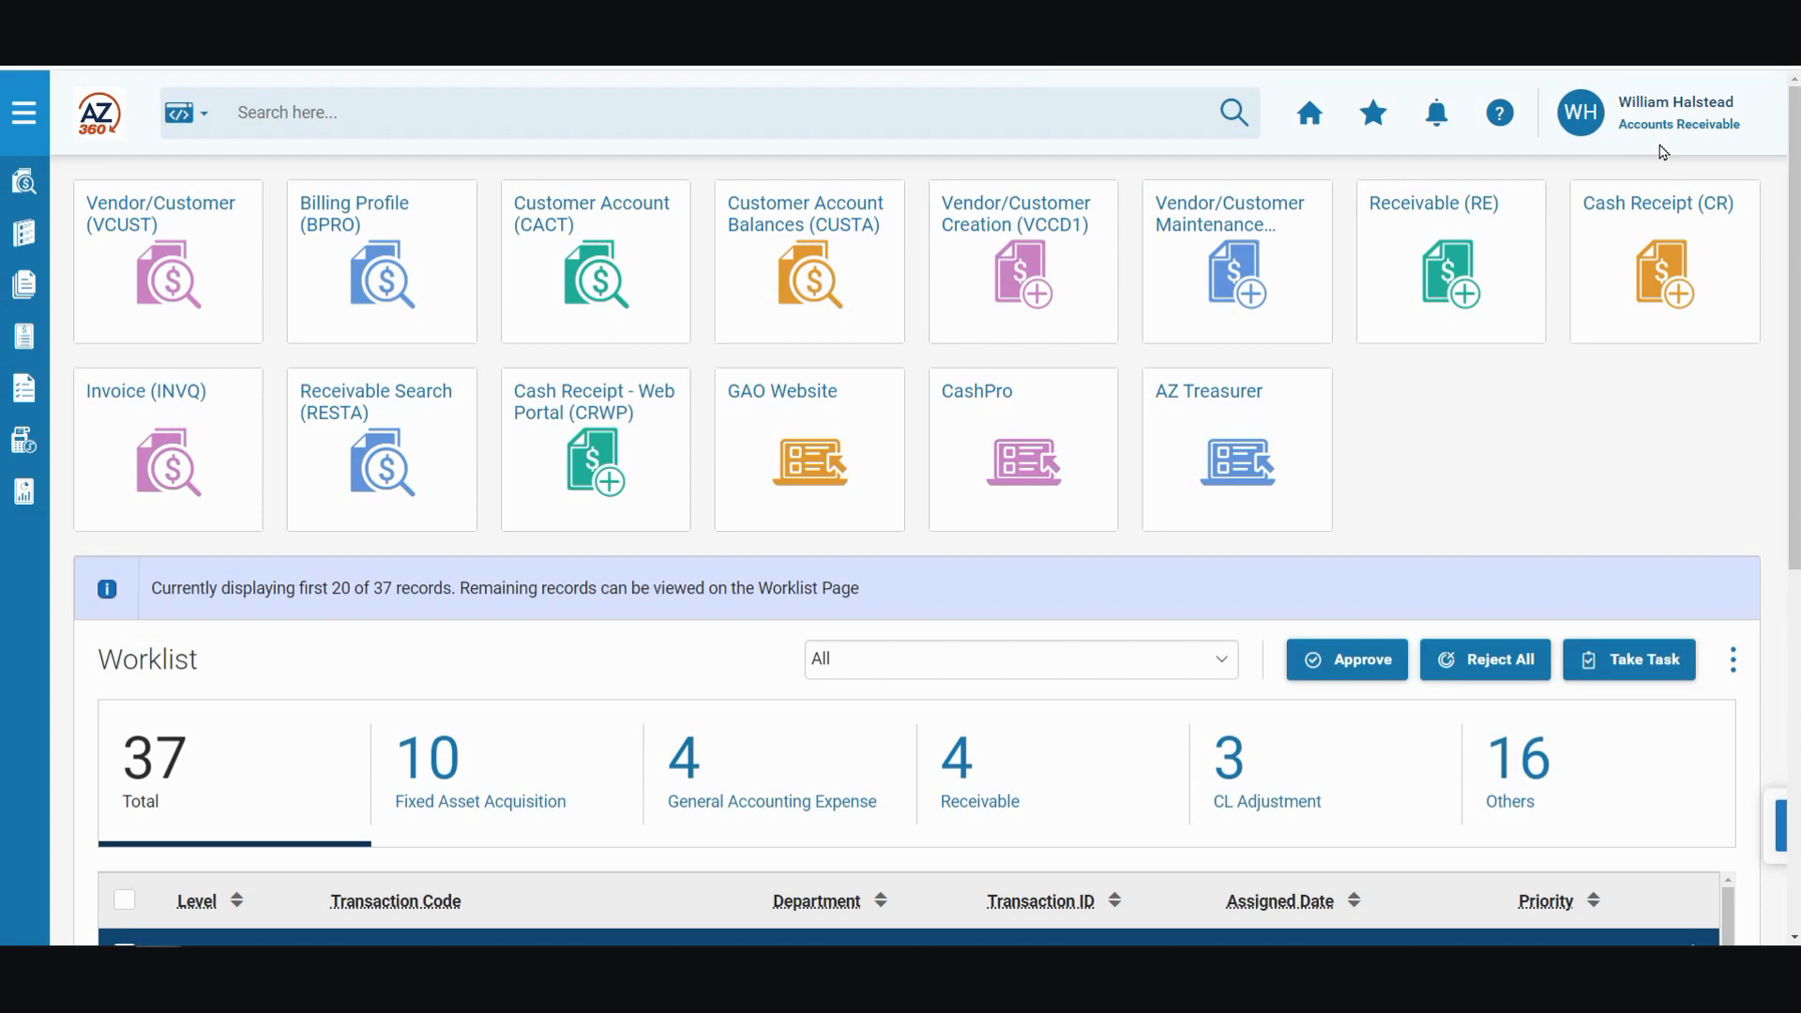
Step: Find the Cash Receipt (CR) transaction code and open its Financial Transaction page
{"action": "left_click", "coordinate": [314, 122]}
{"action": "type", "text": "CR"}
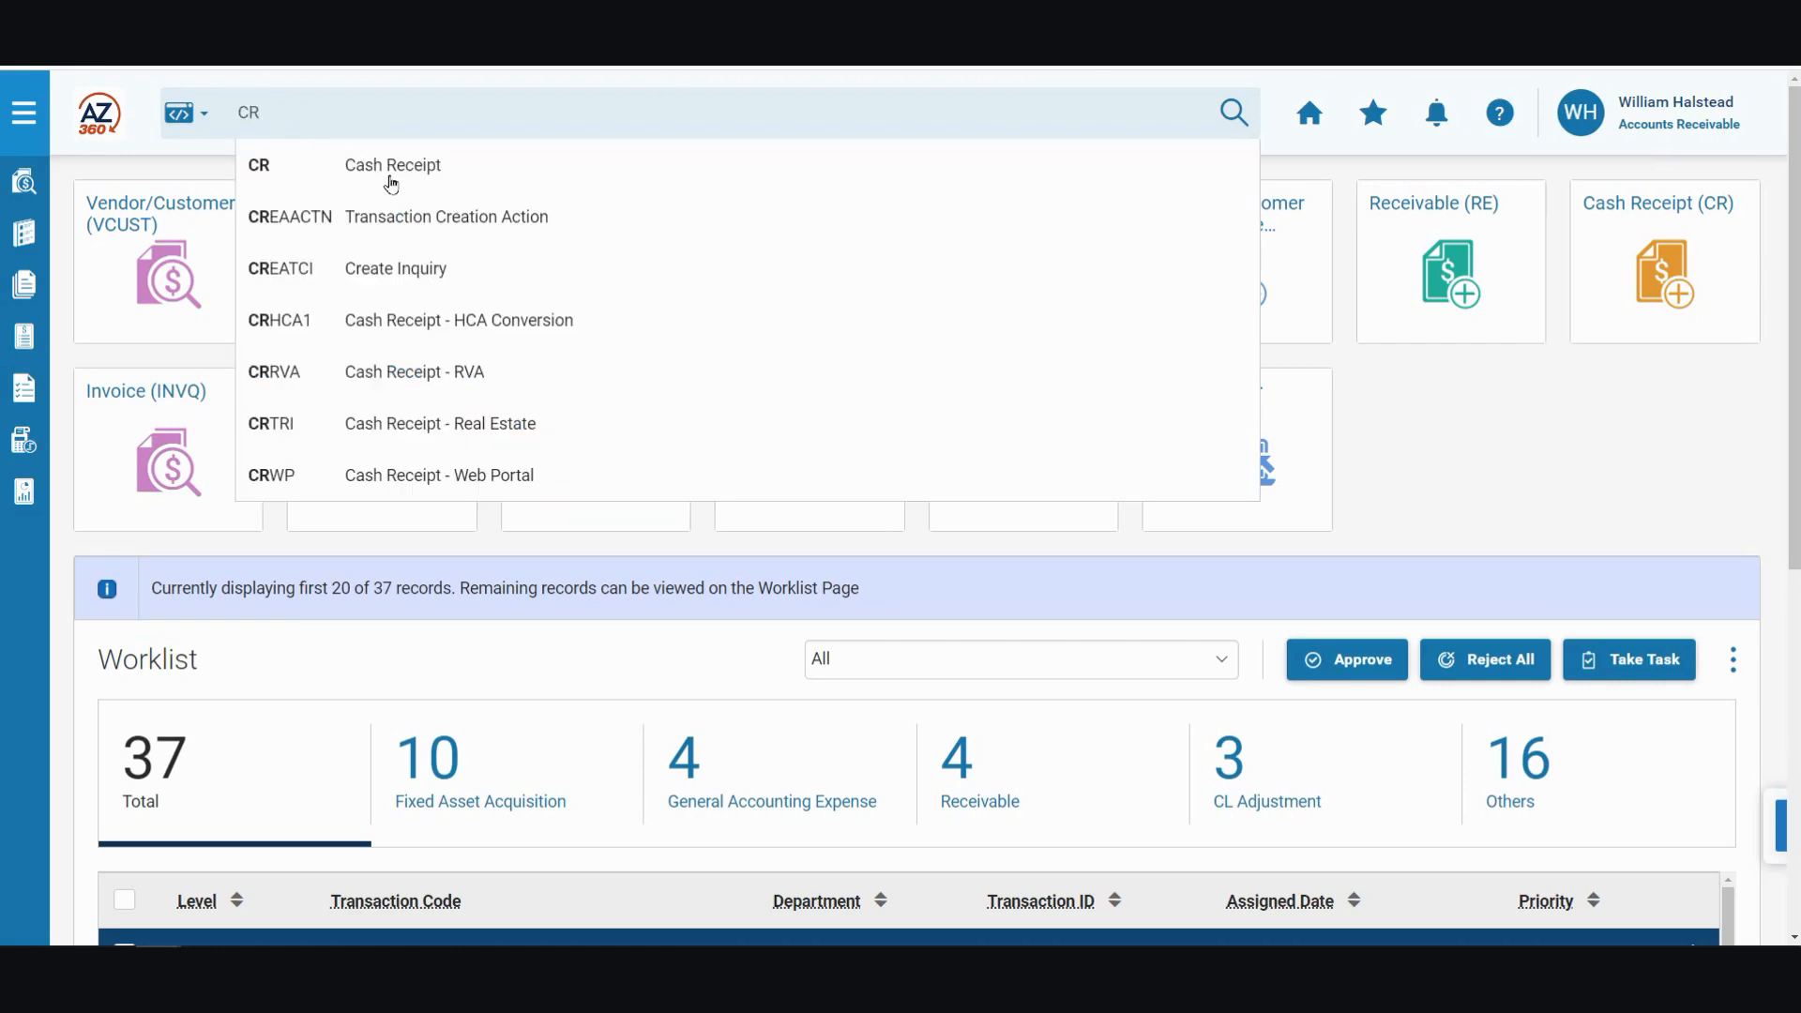
{"action": "left_click", "coordinate": [386, 176]}
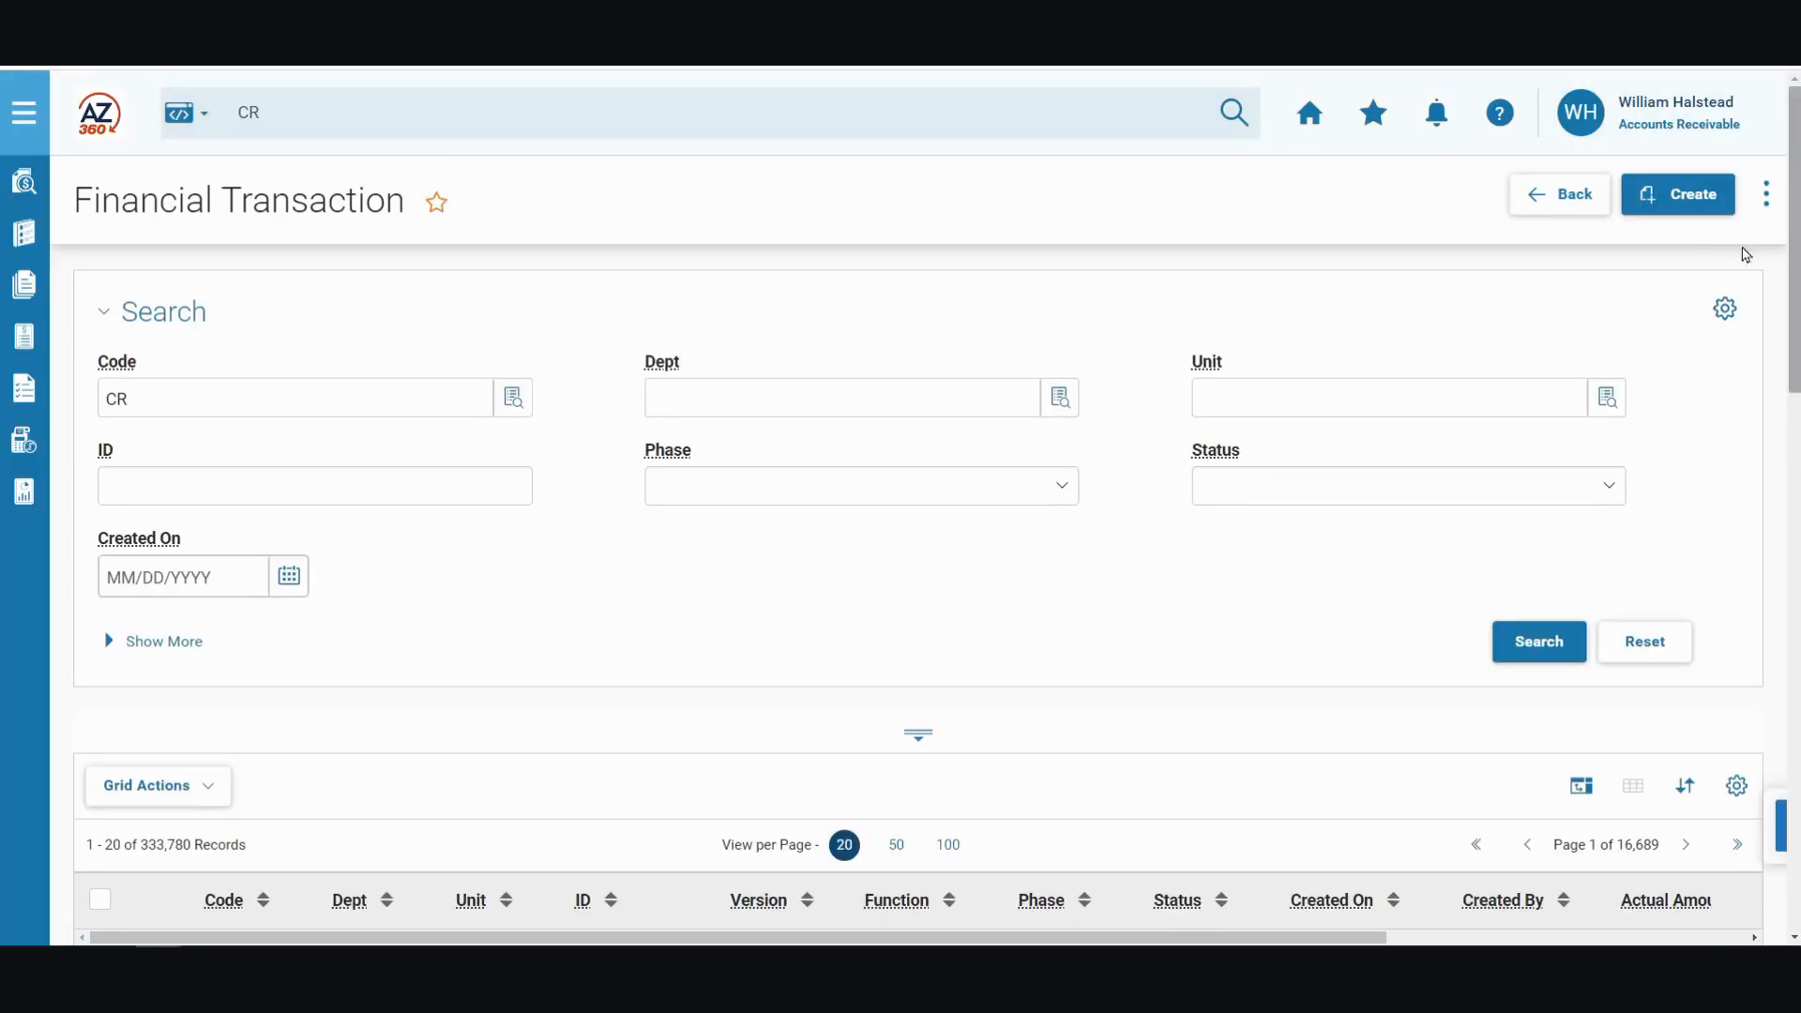
Step: Create a new CR transaction for department ADA with auto numbering enabled
{"action": "left_click", "coordinate": [1690, 214]}
{"action": "left_click", "coordinate": [735, 375]}
{"action": "type", "text": "ADA"}
{"action": "left_click", "coordinate": [667, 456]}
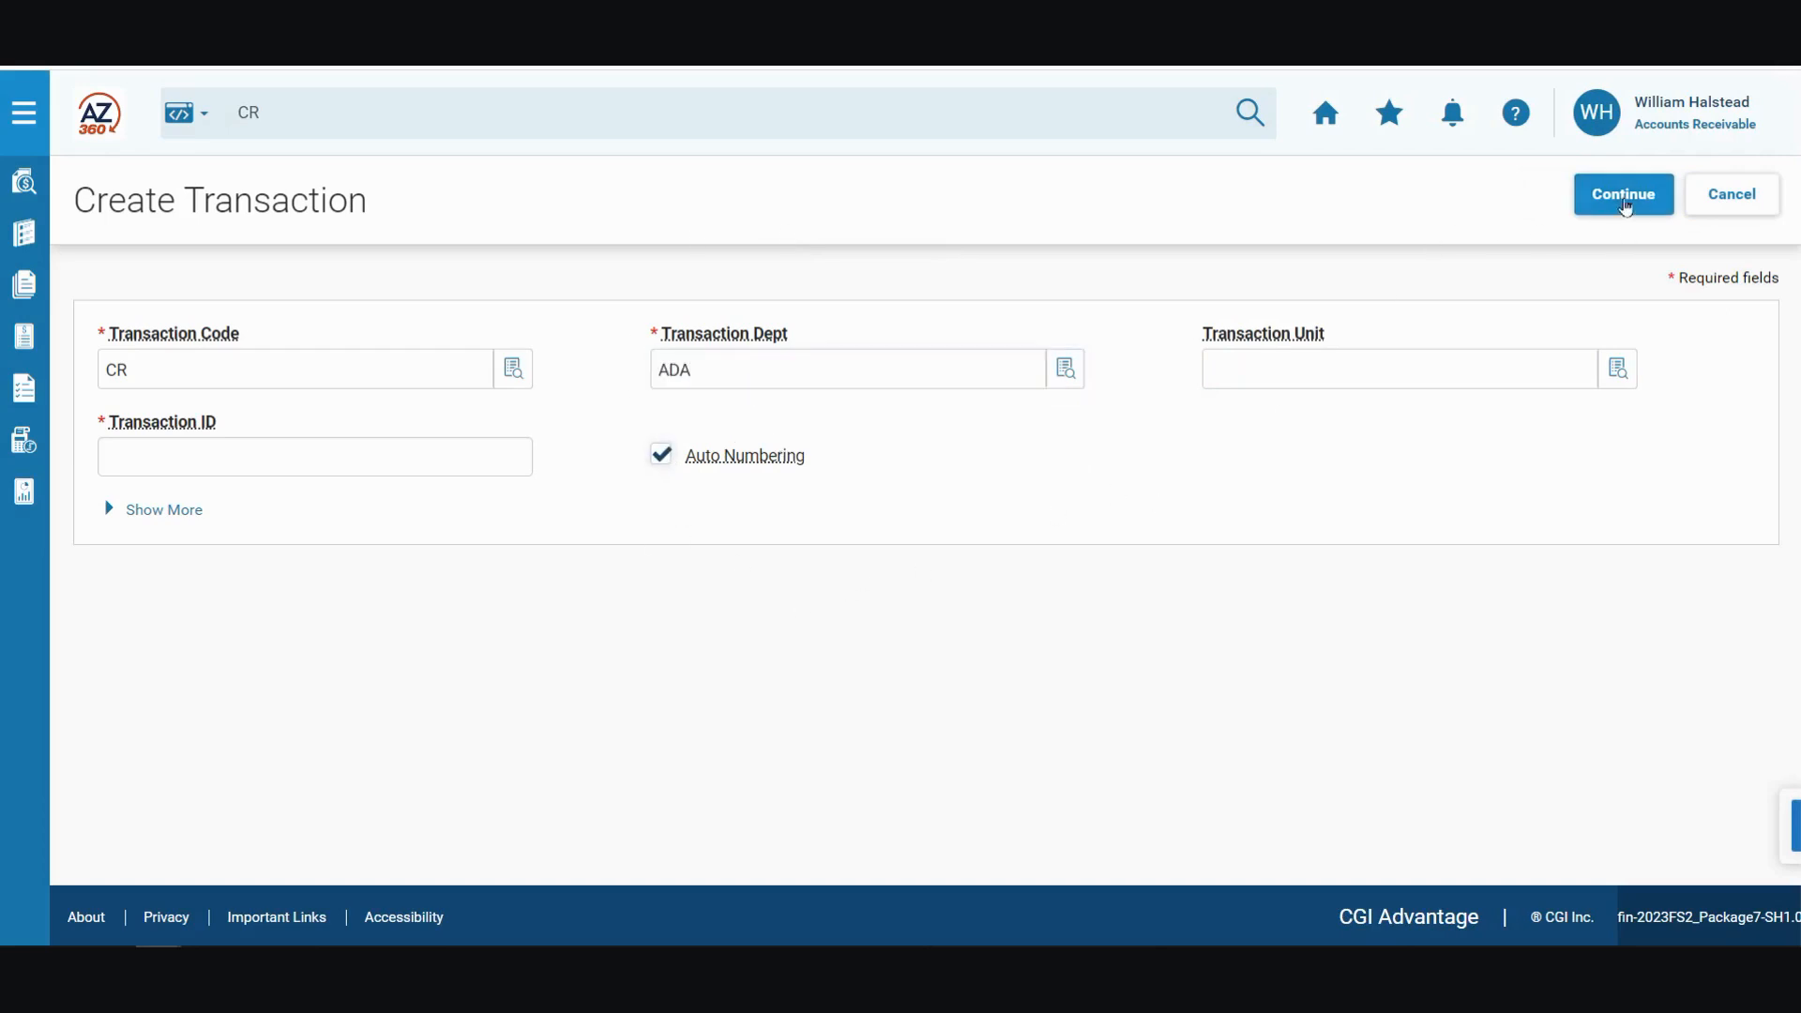
{"action": "left_click", "coordinate": [1624, 194]}
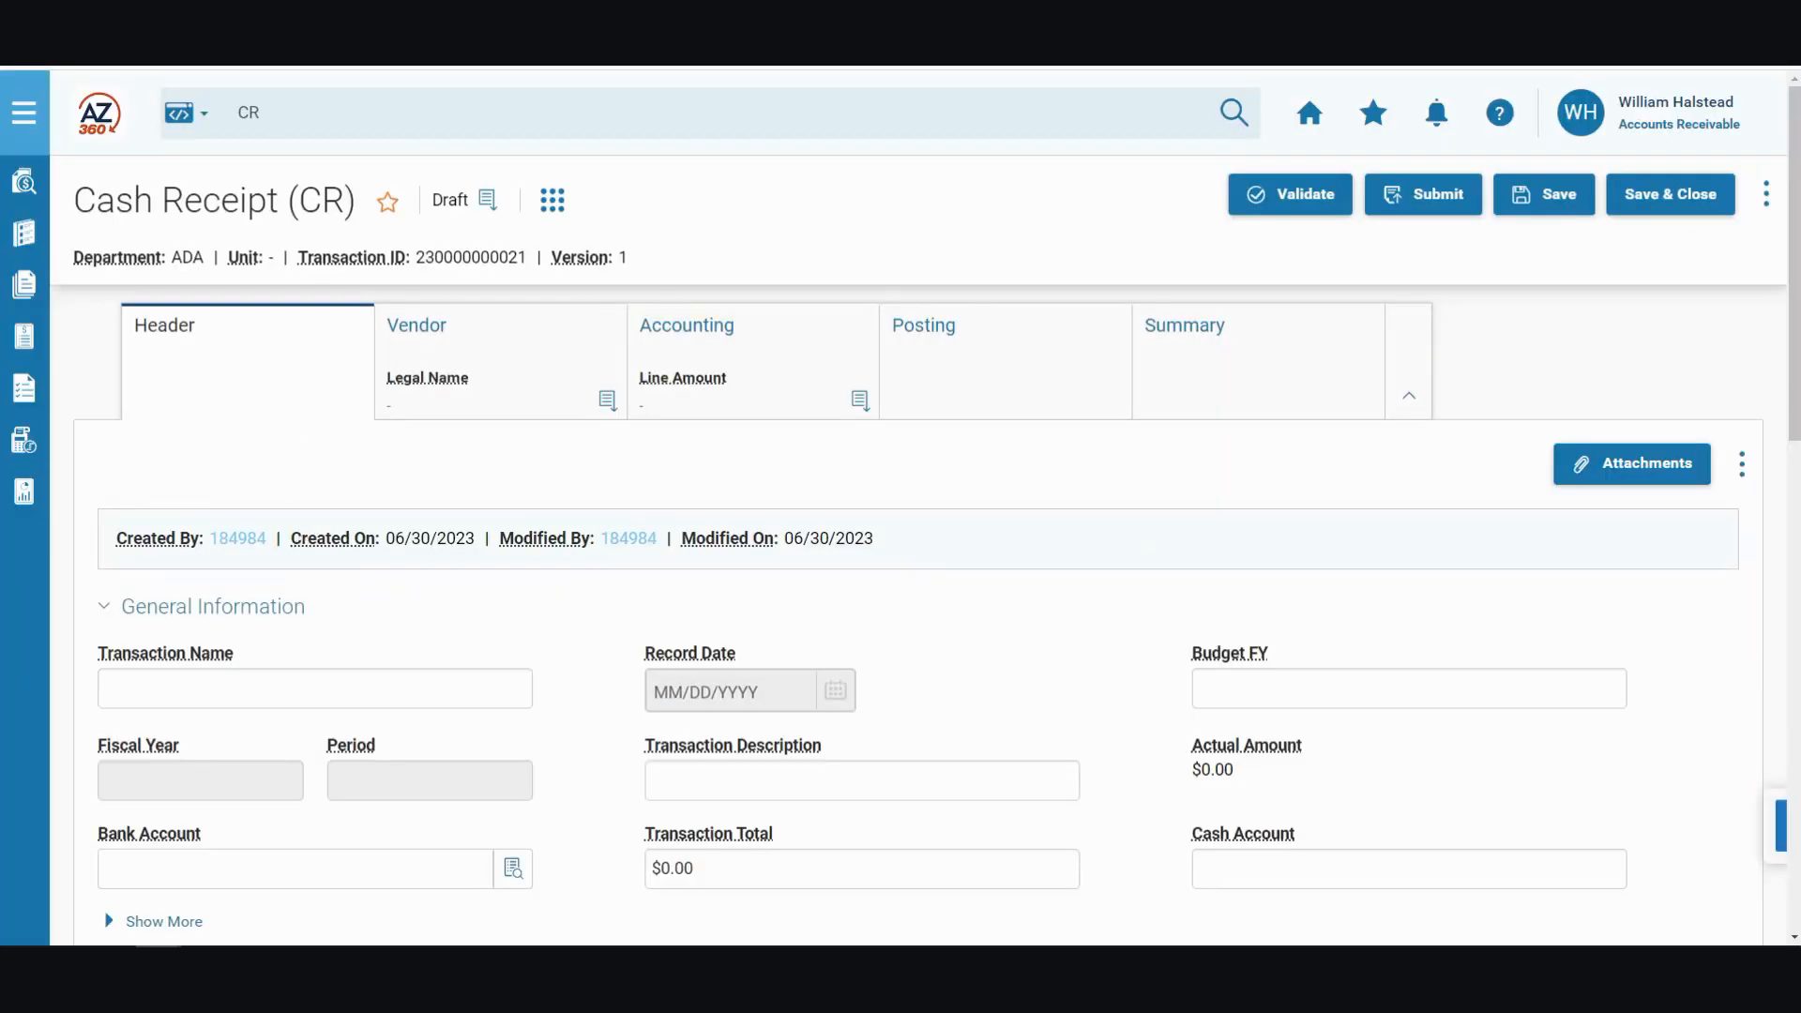
Step: Fill in the header's general information with description "Customer payment", transaction total 5000 and bank account BK01
{"action": "left_click", "coordinate": [864, 781]}
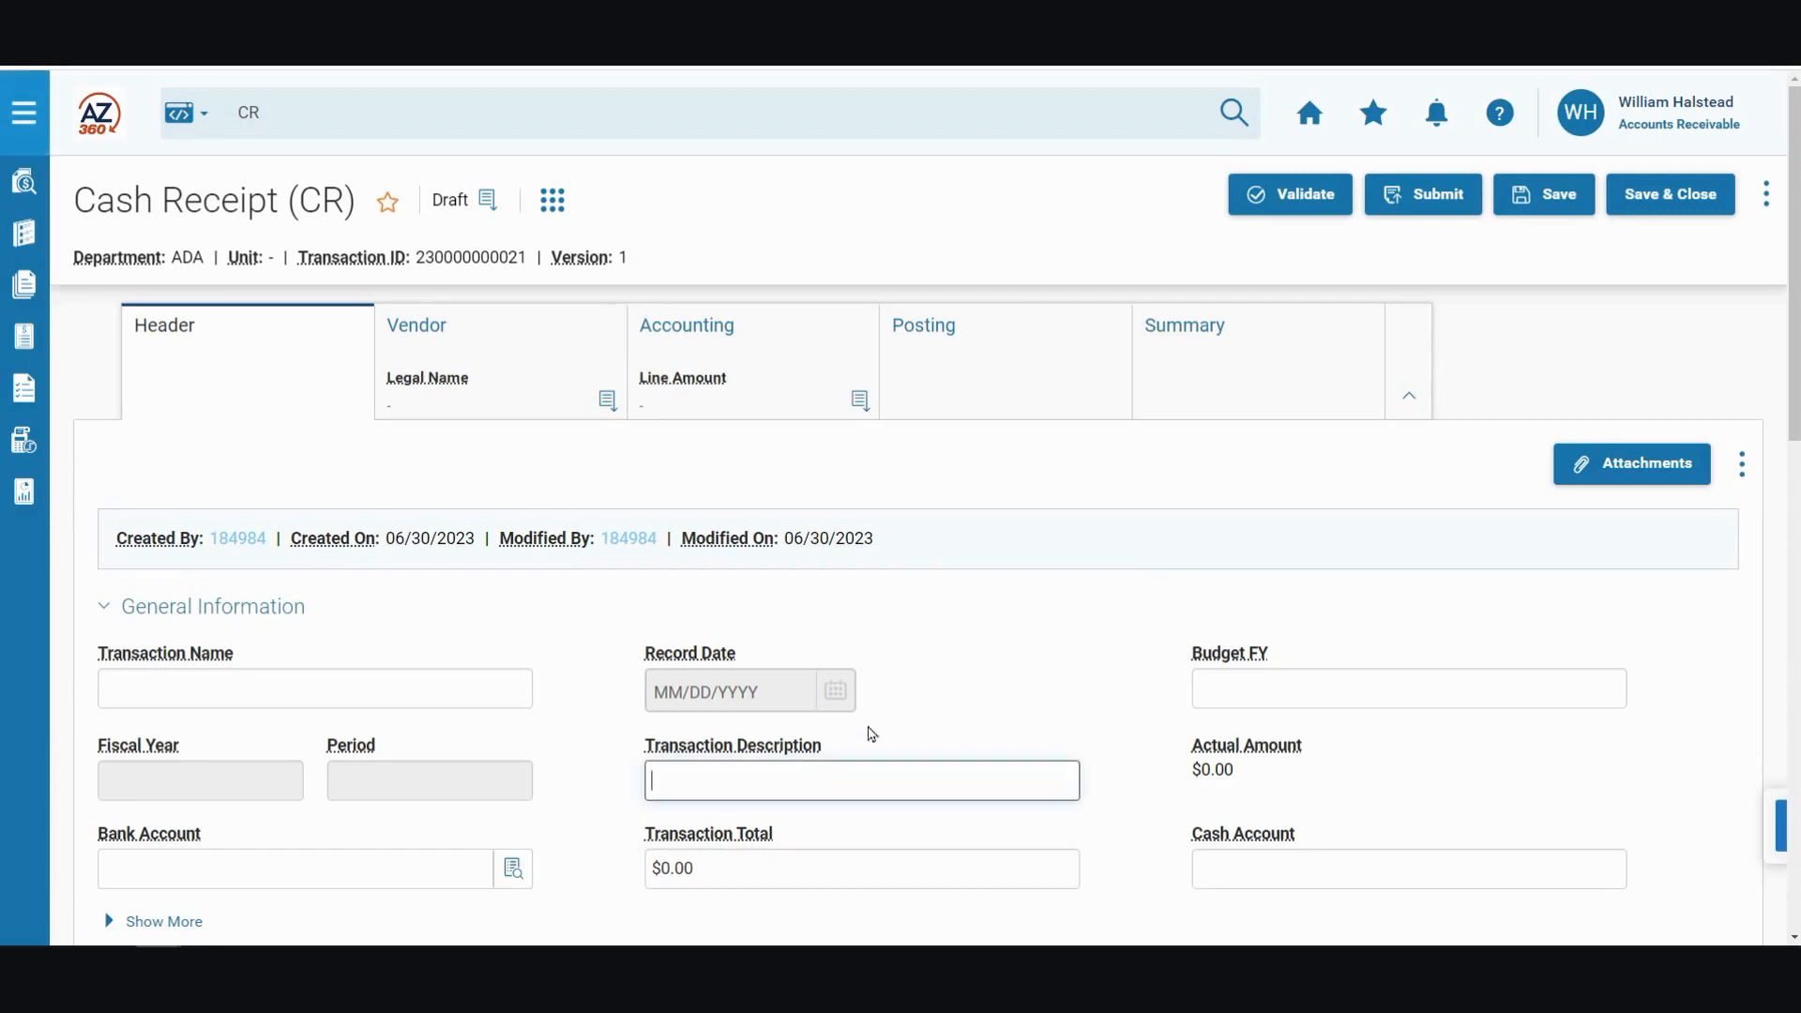
{"action": "scroll", "coordinate": [938, 680], "scroll_direction": "down", "scroll_amount": 1}
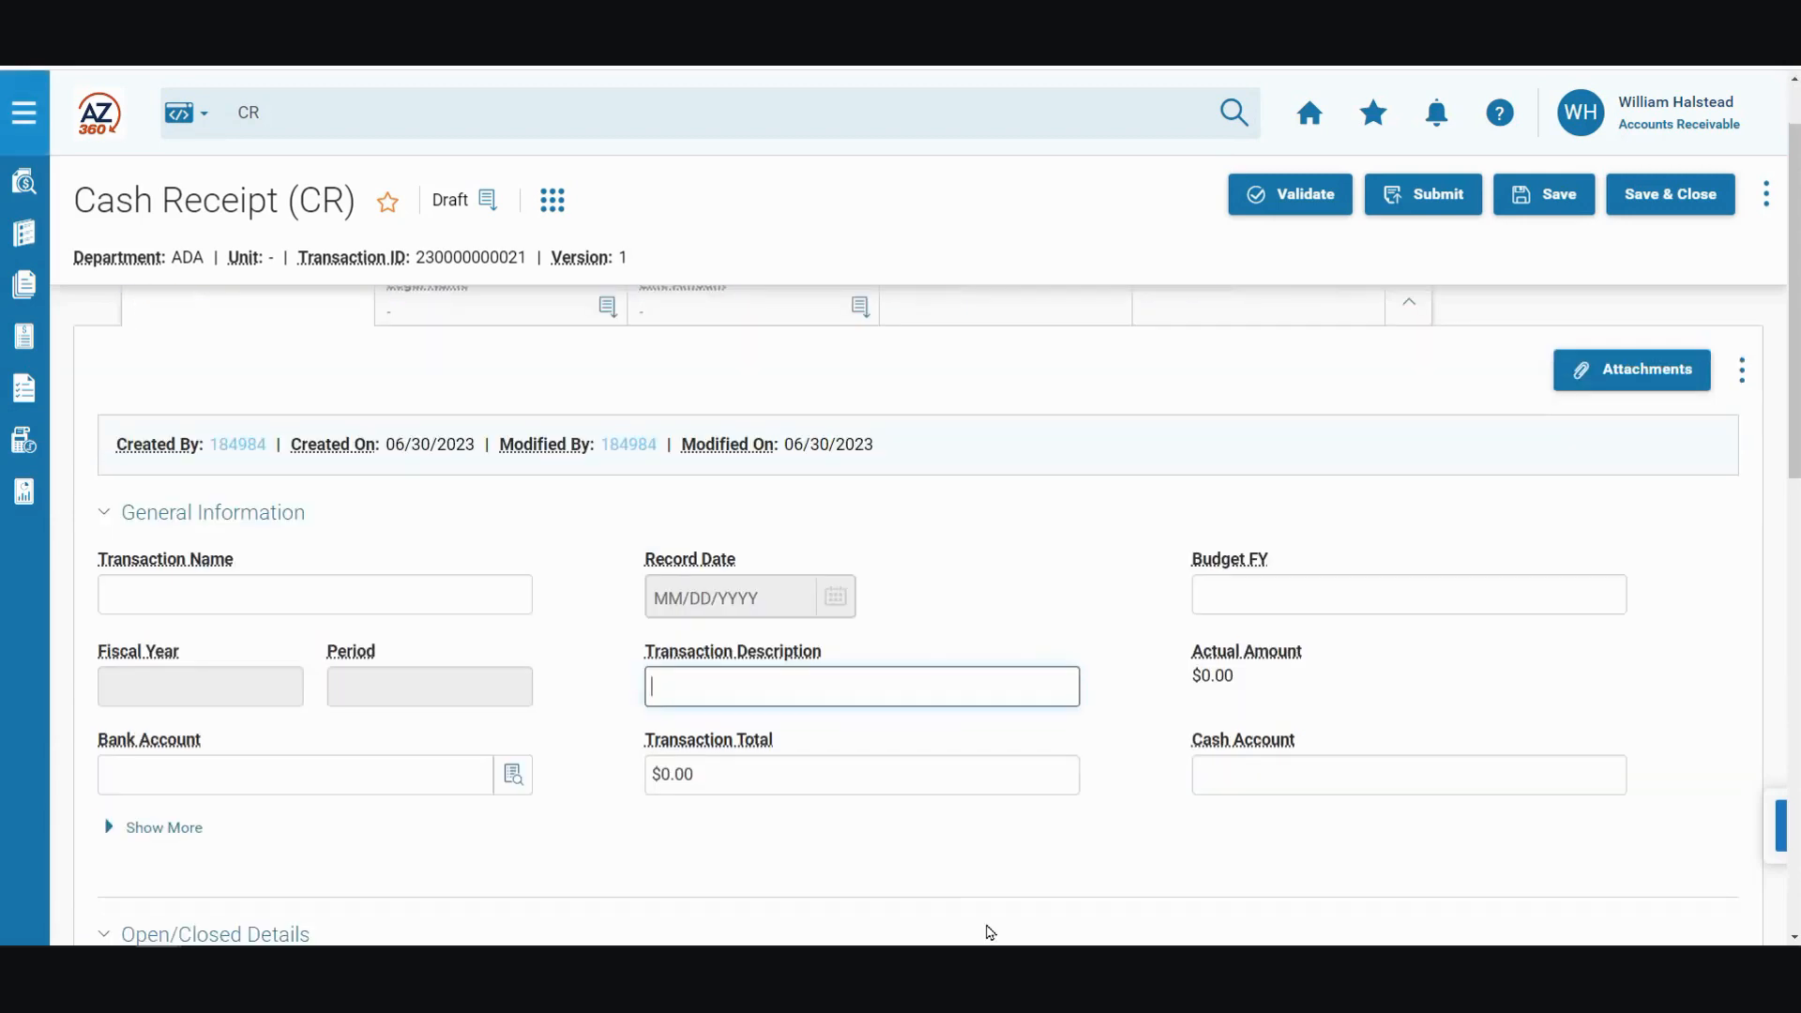
{"action": "type", "text": "Customer payment"}
{"action": "left_click", "coordinate": [736, 786]}
{"action": "type", "text": "5000"}
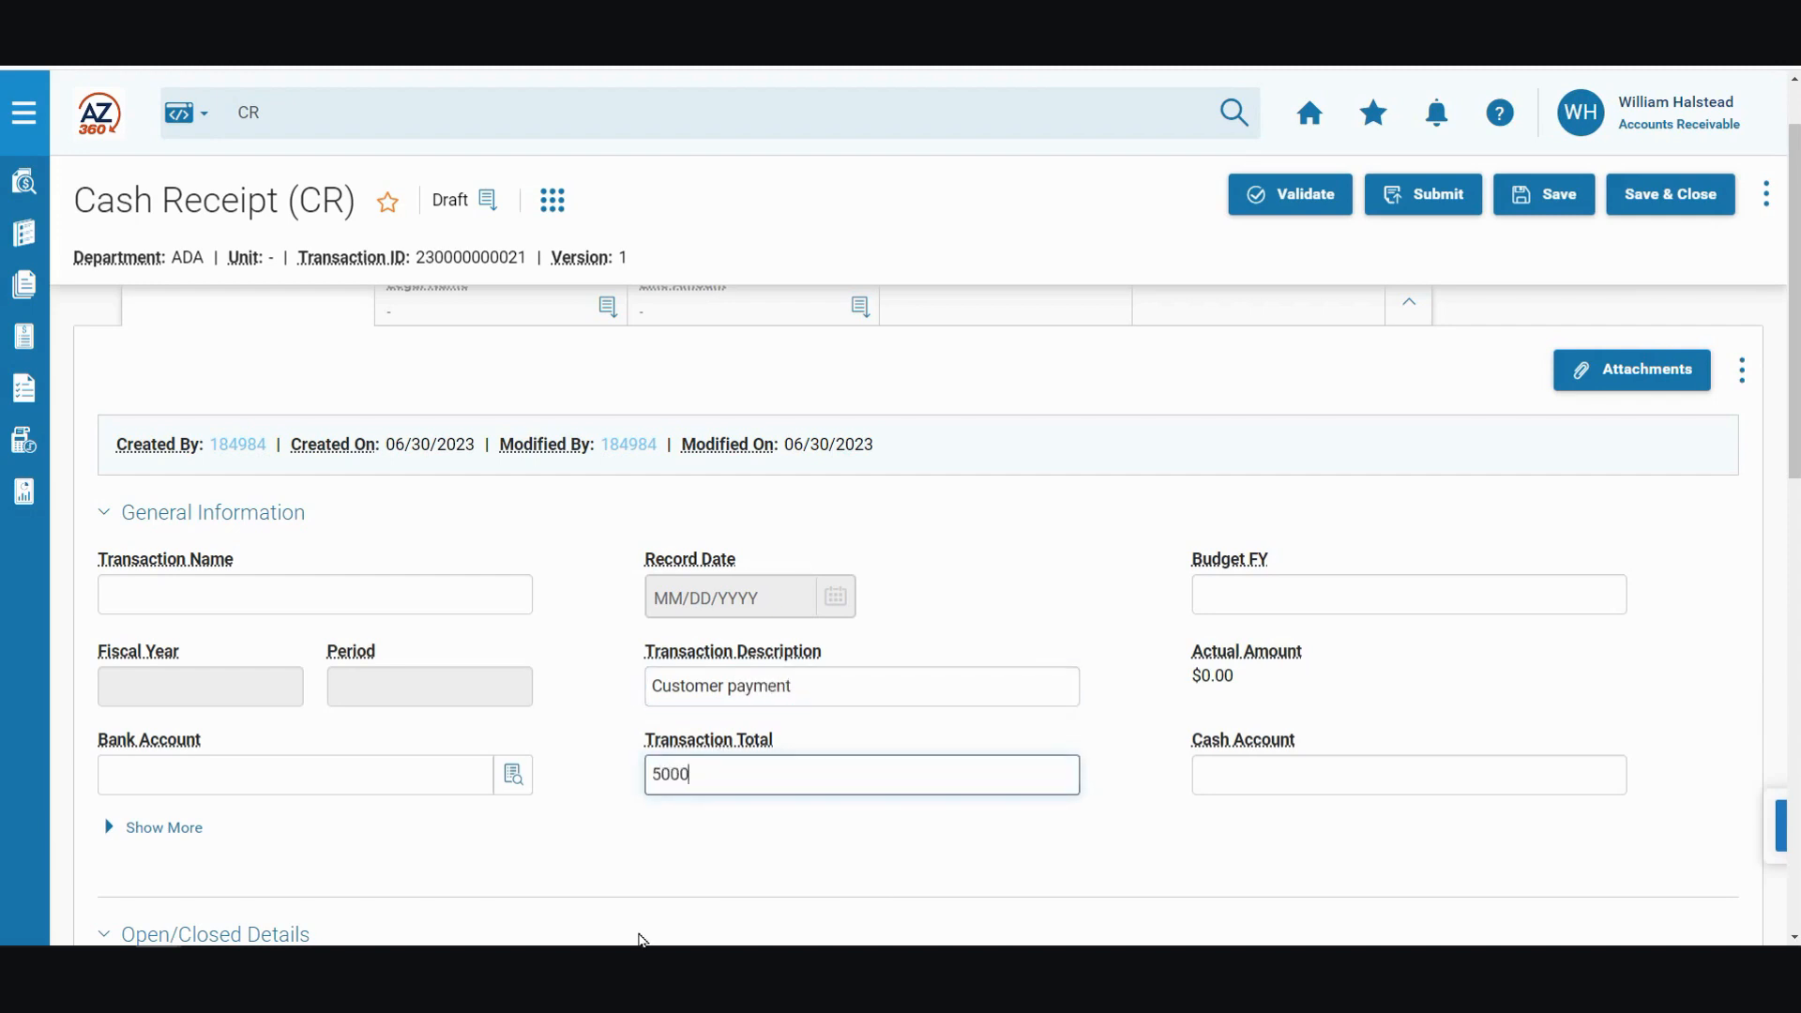
{"action": "left_click", "coordinate": [189, 778]}
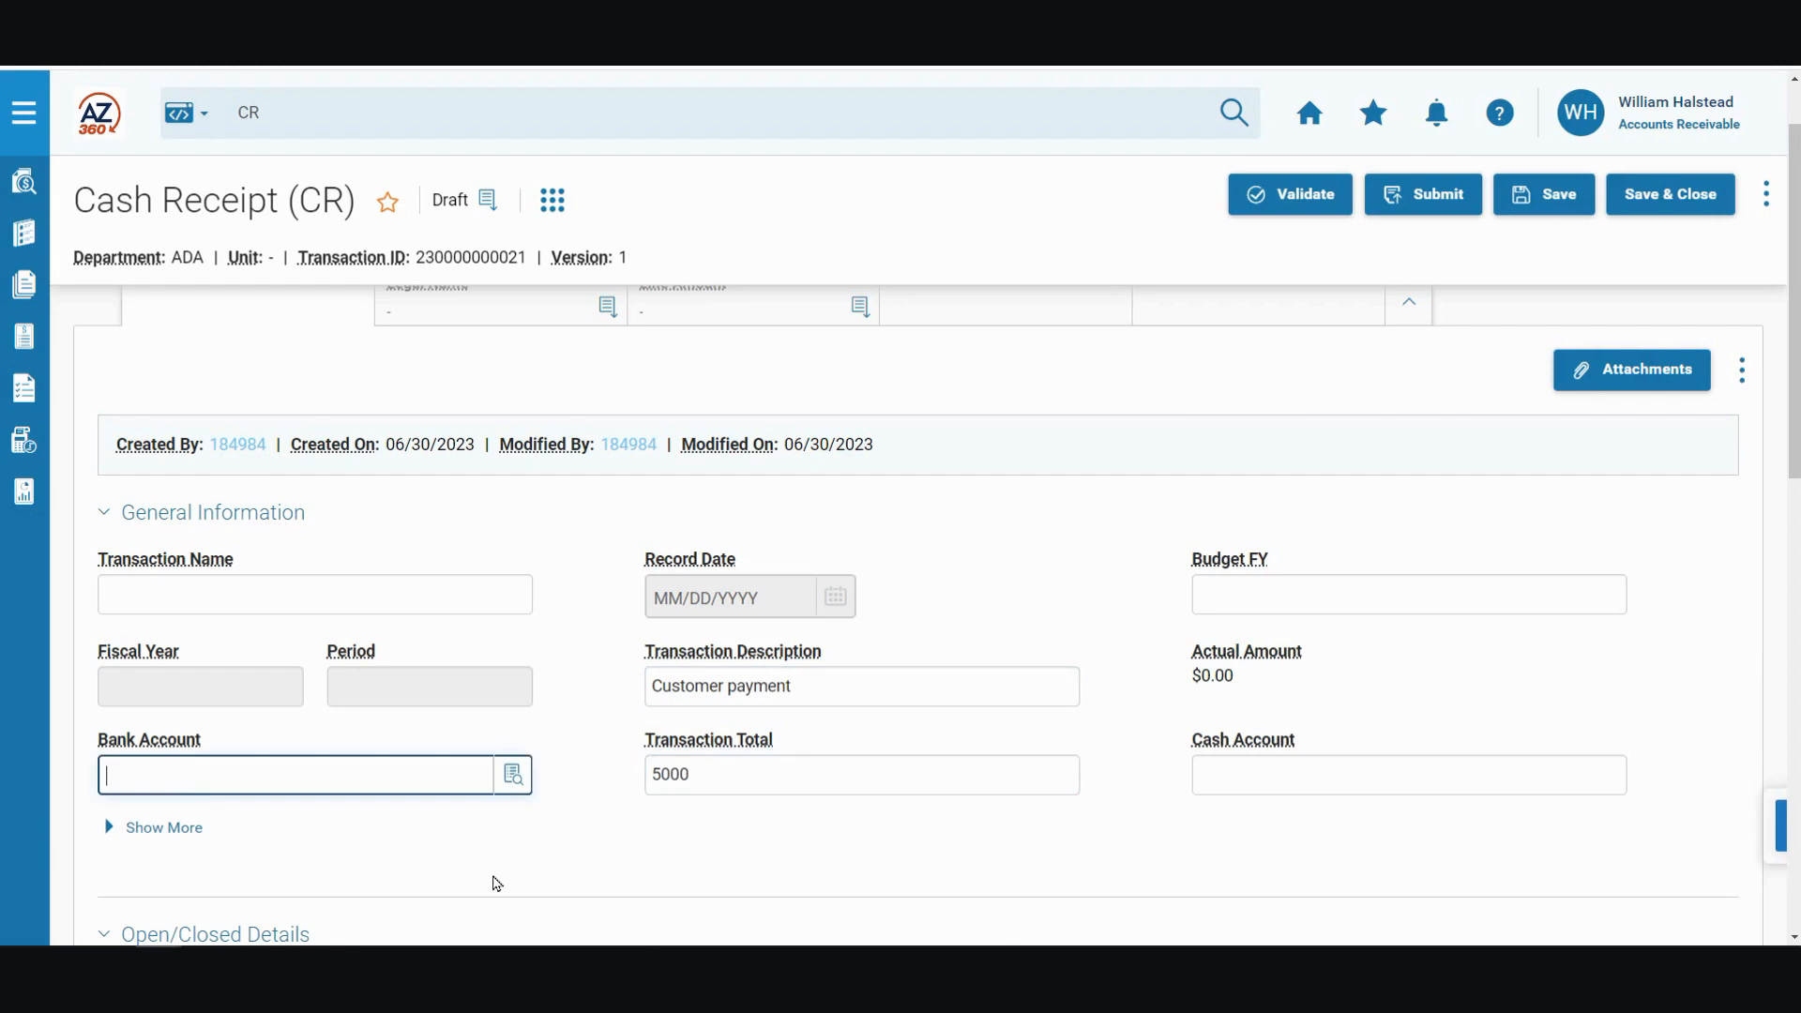
{"action": "type", "text": "BK01"}
Step: Set the payment type in the header's payment information to Wire Transfer
{"action": "scroll", "coordinate": [496, 807], "scroll_direction": "down", "scroll_amount": 7}
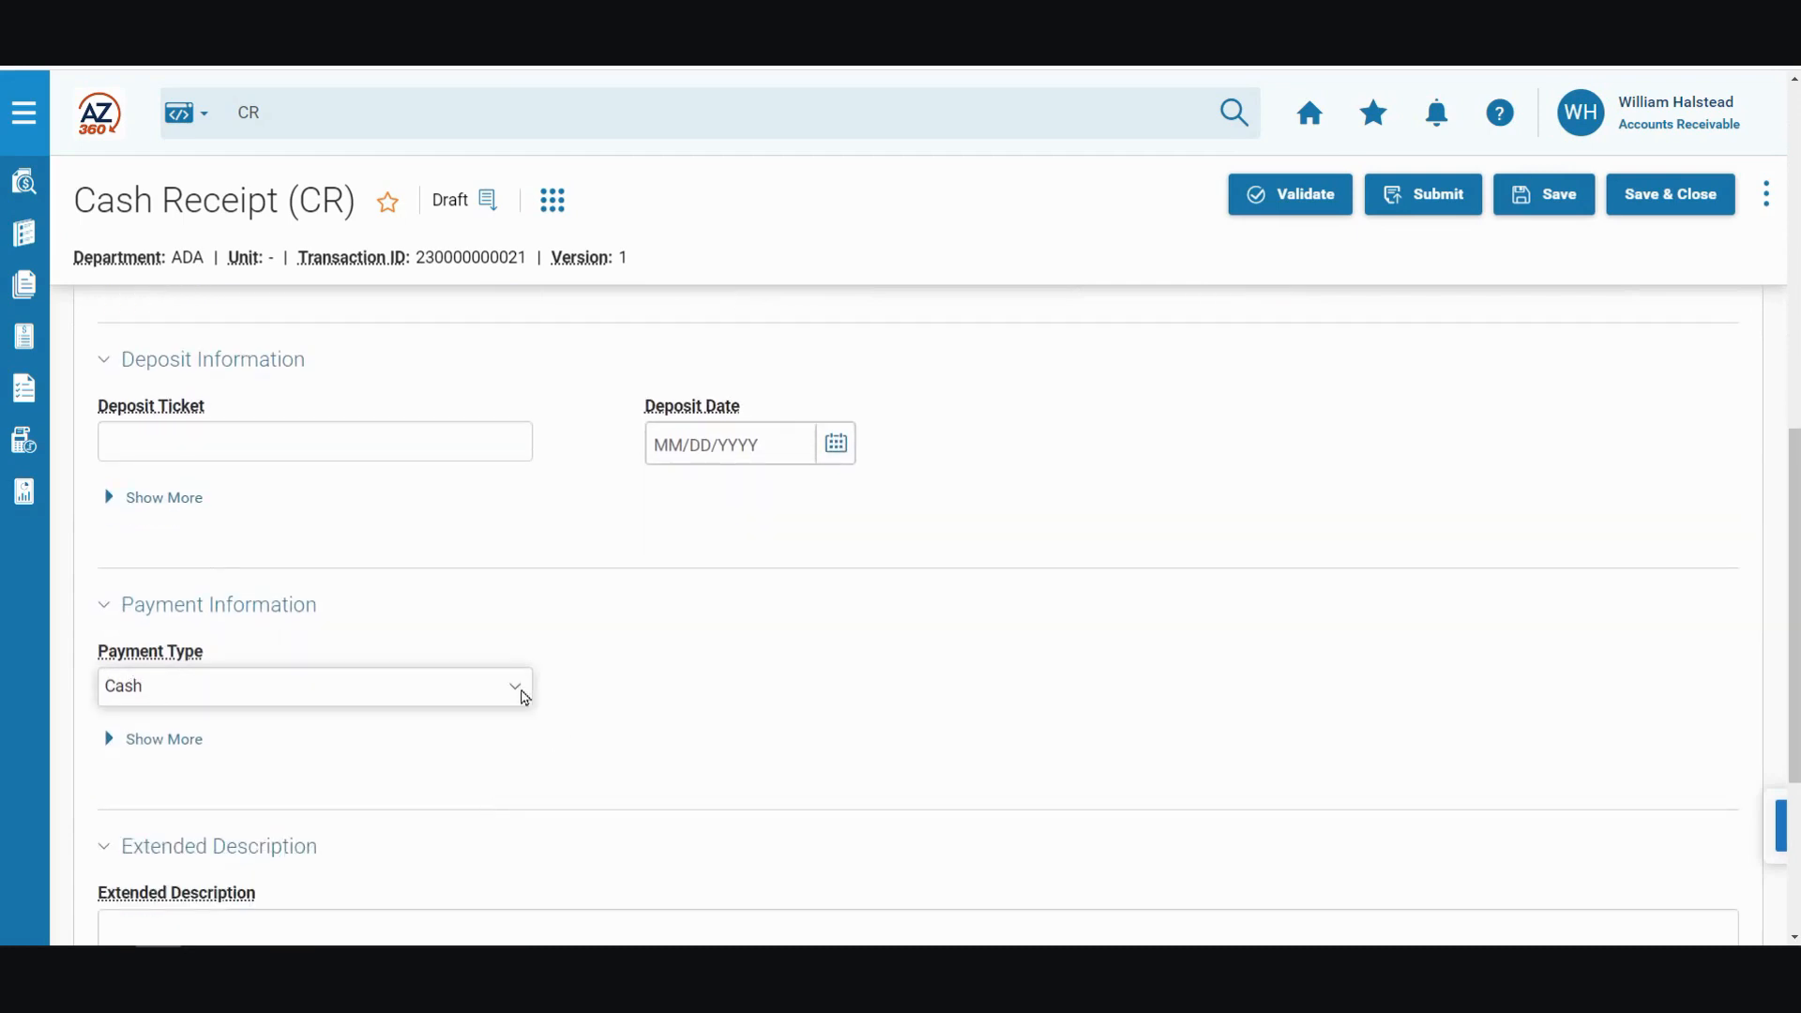
{"action": "left_click", "coordinate": [522, 694]}
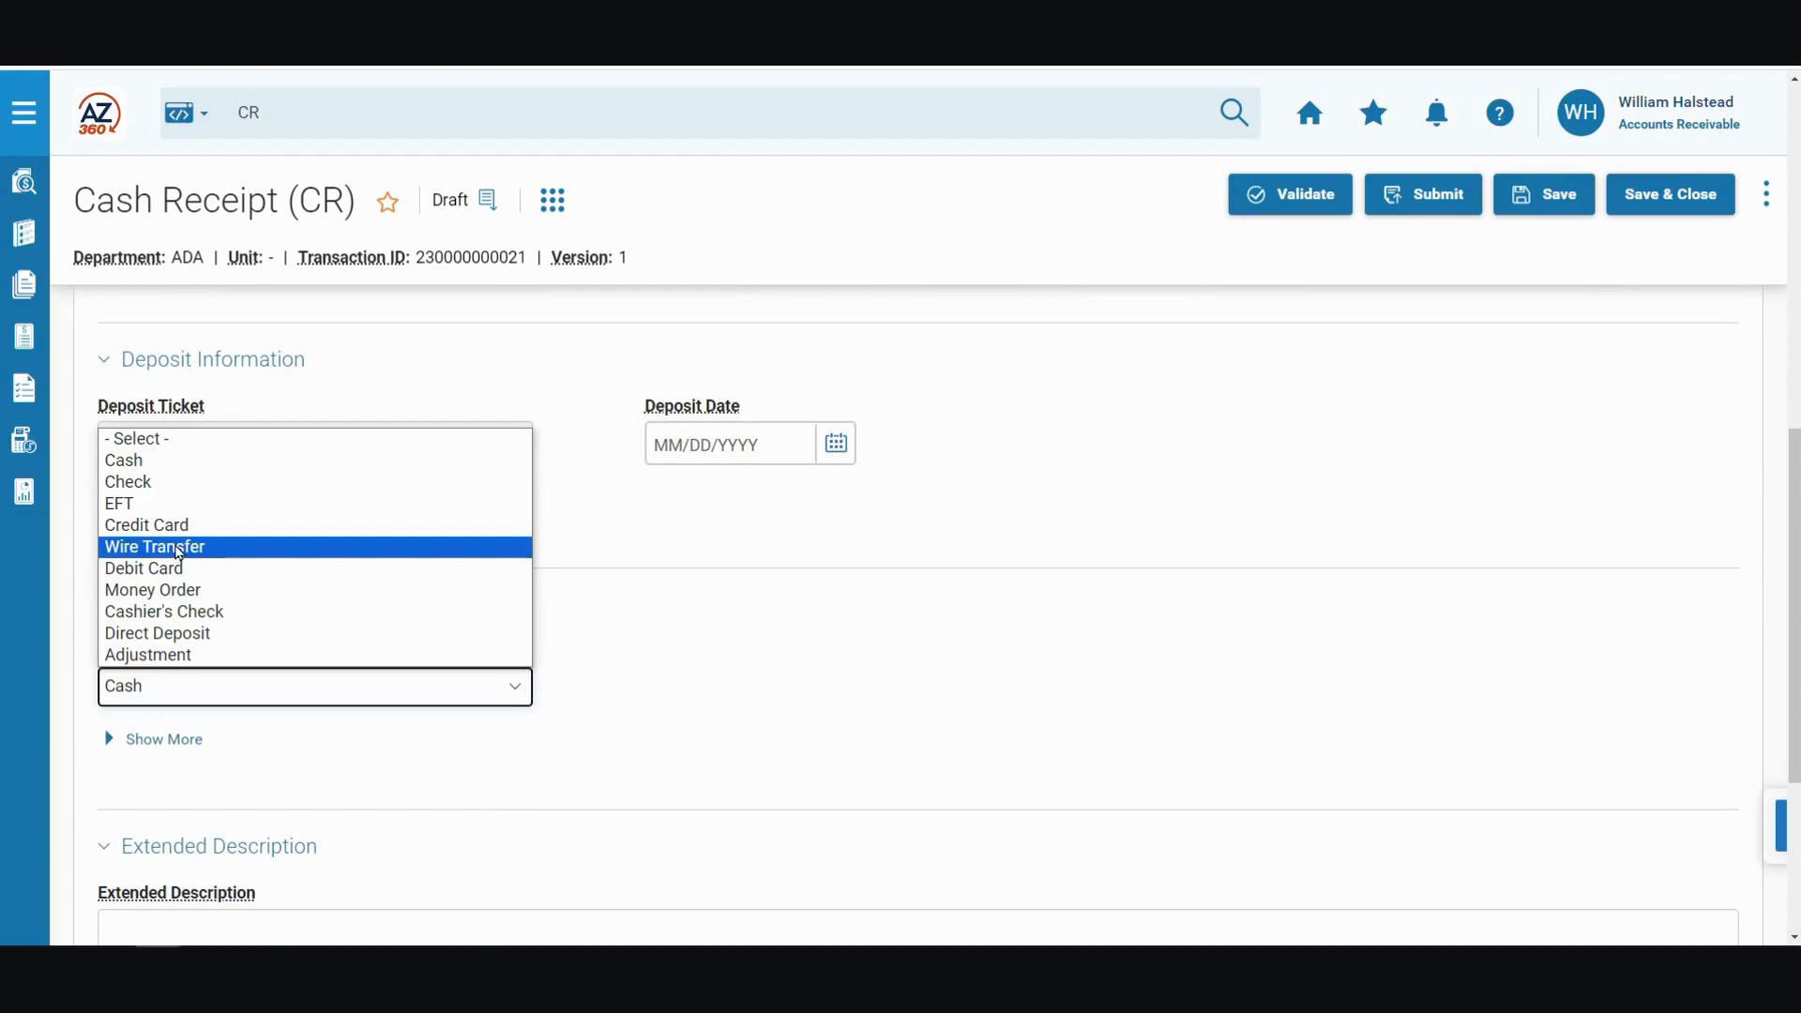
{"action": "left_click", "coordinate": [179, 551]}
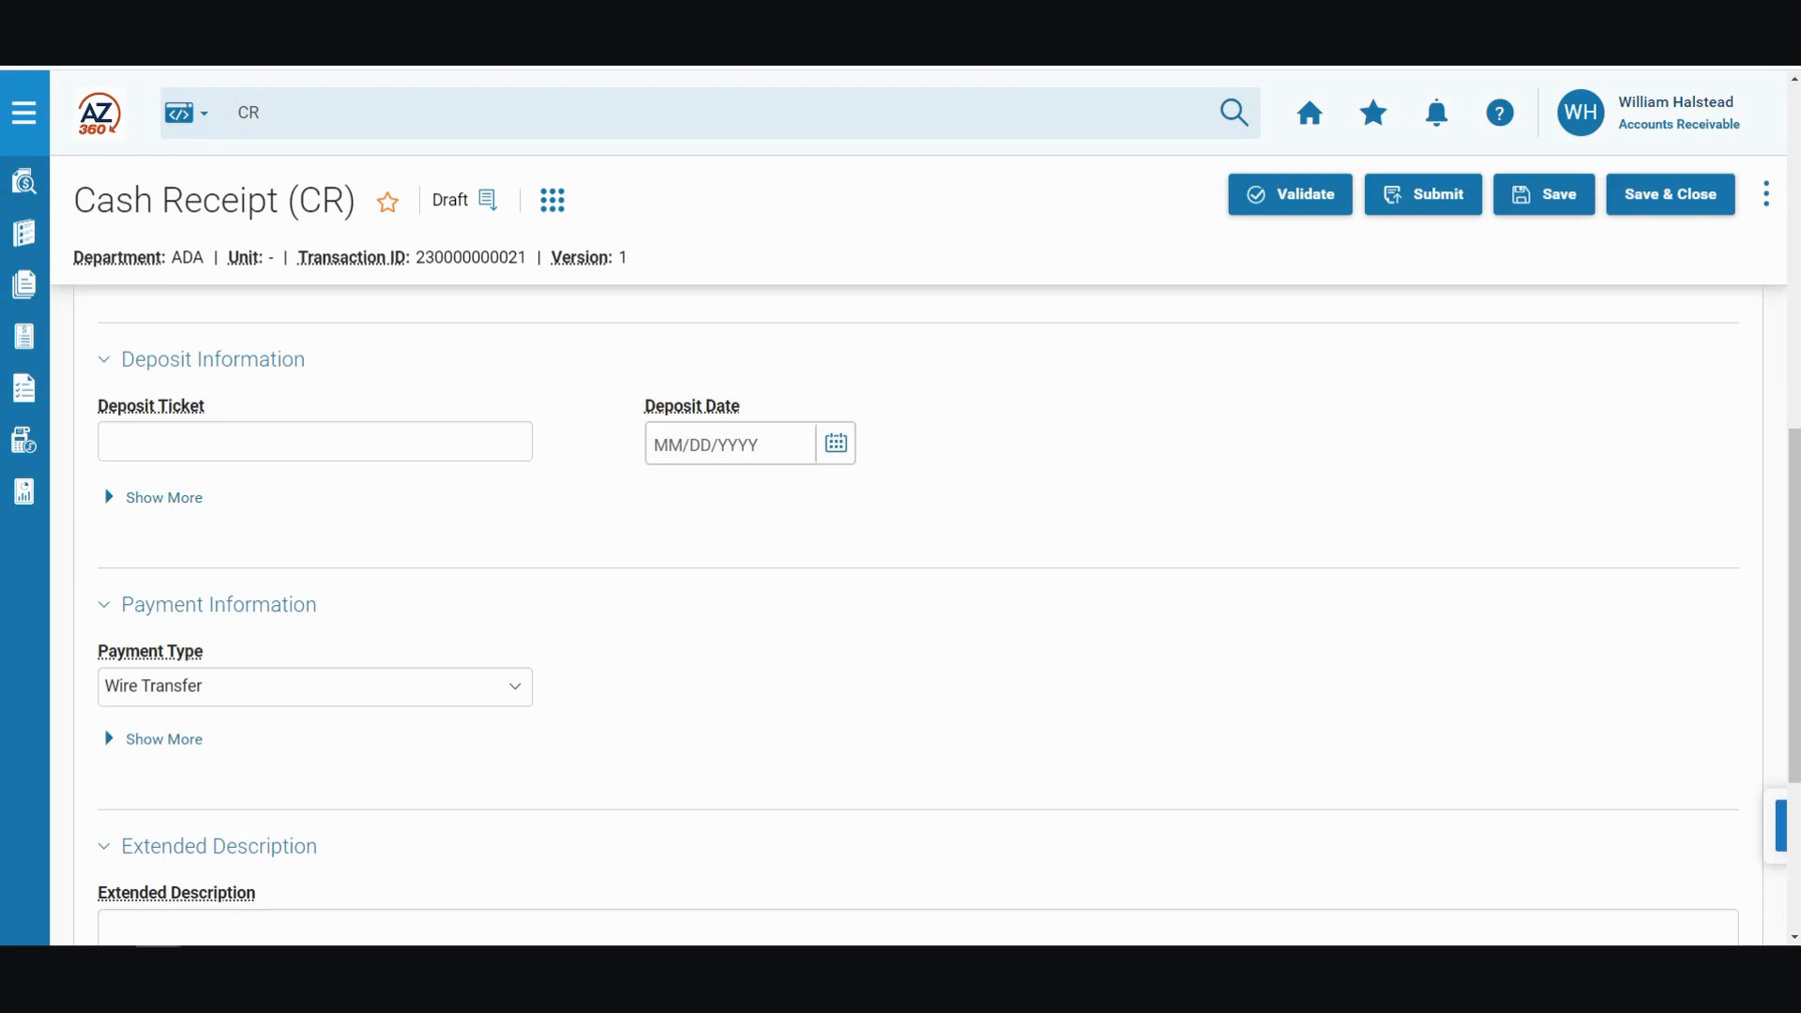
Step: Add a vendor line to the cash receipt and enter the customer's vendor code
{"action": "scroll", "coordinate": [918, 602], "scroll_direction": "up", "scroll_amount": 10}
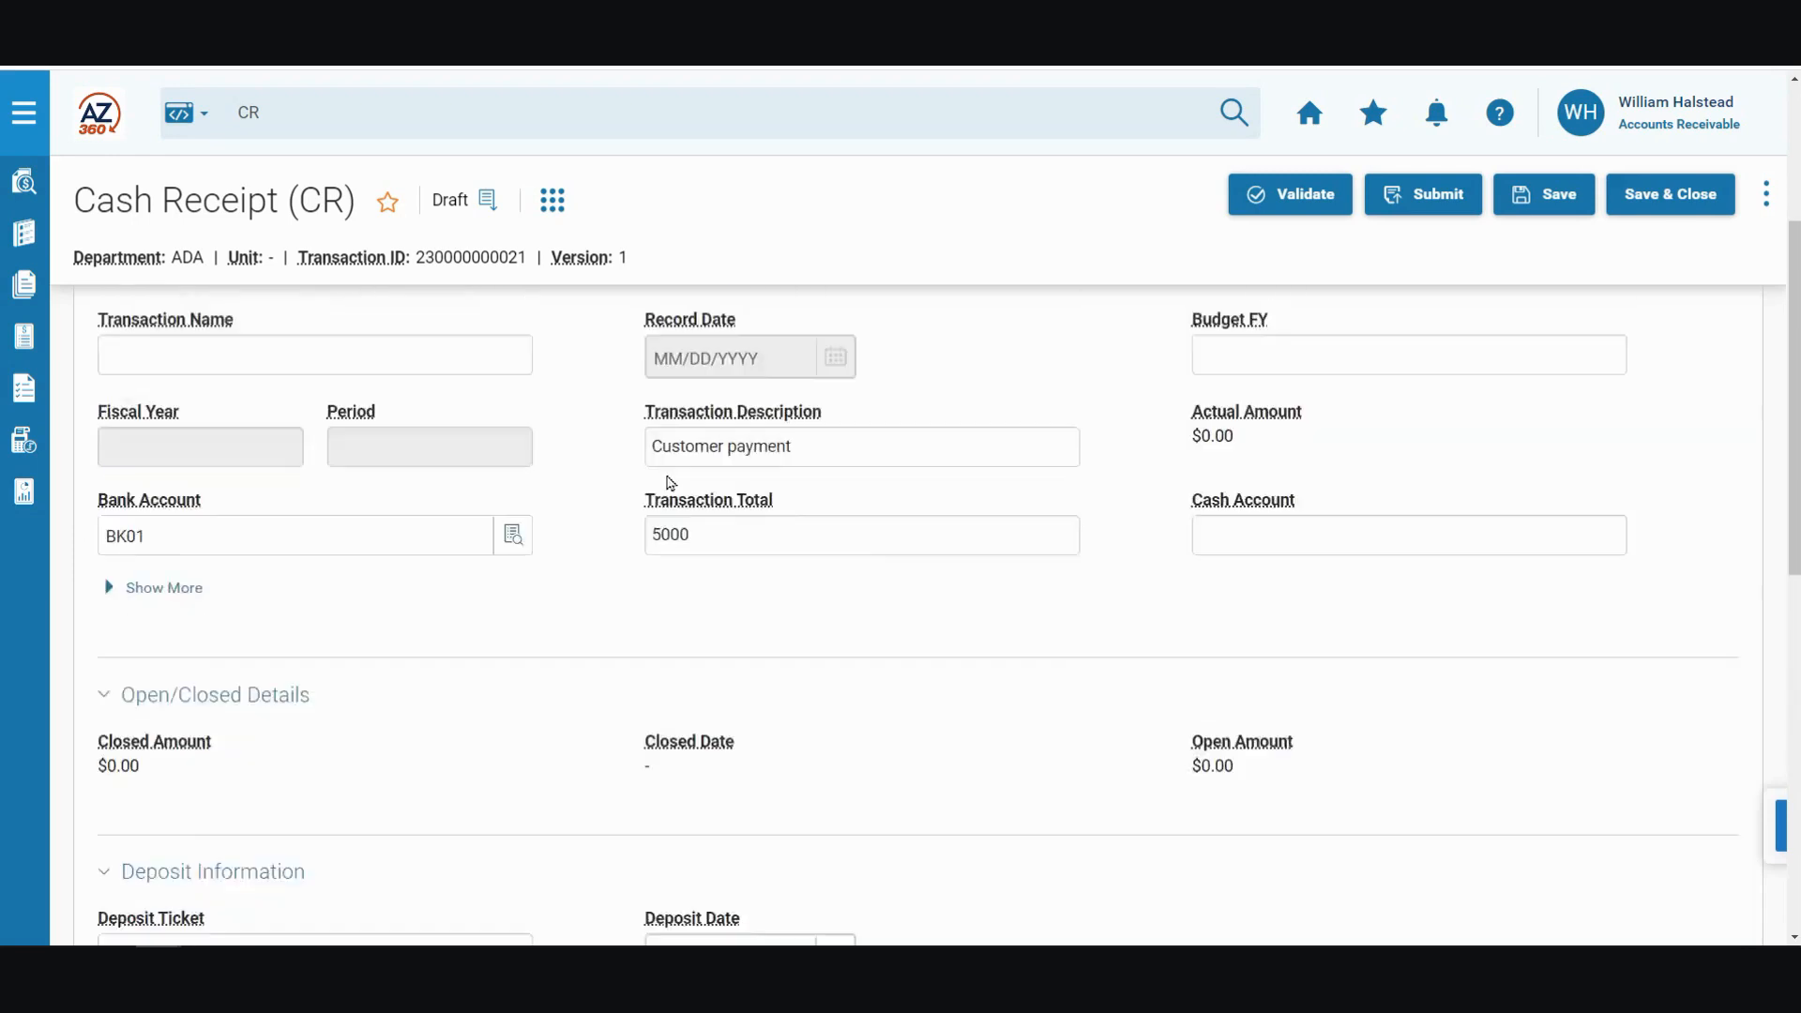
{"action": "left_click", "coordinate": [504, 347]}
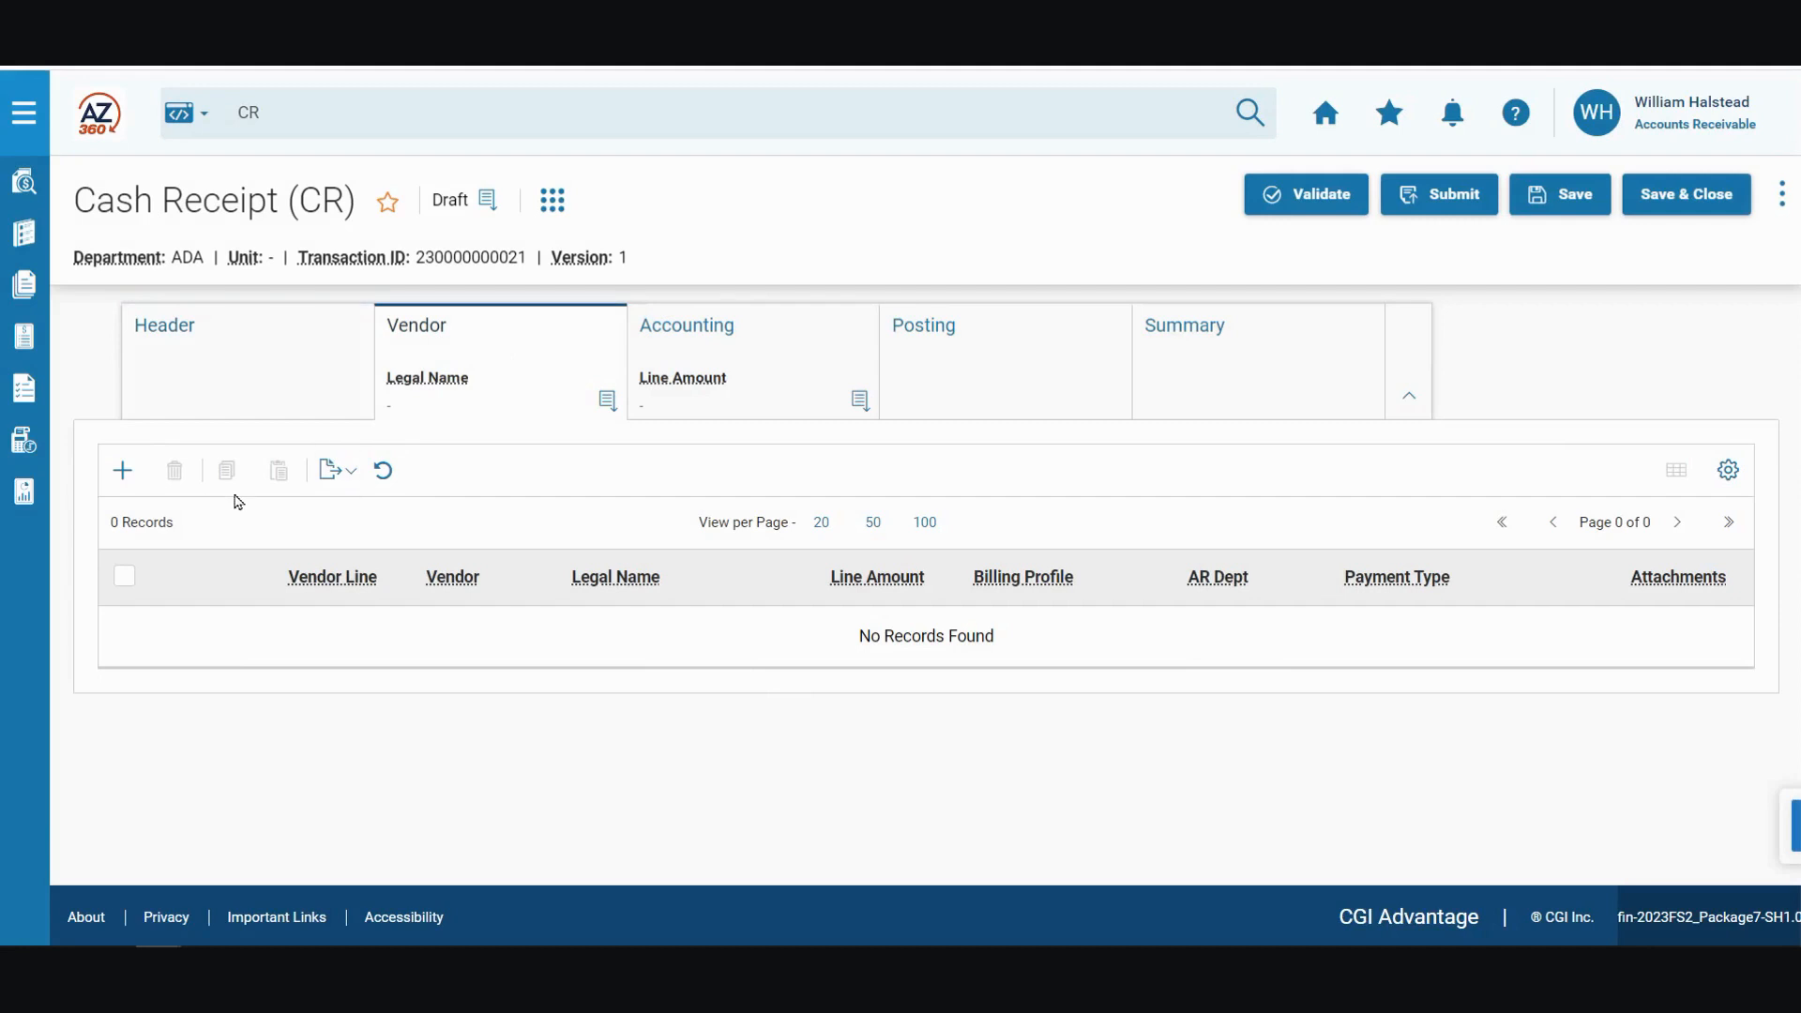
{"action": "left_click", "coordinate": [125, 470]}
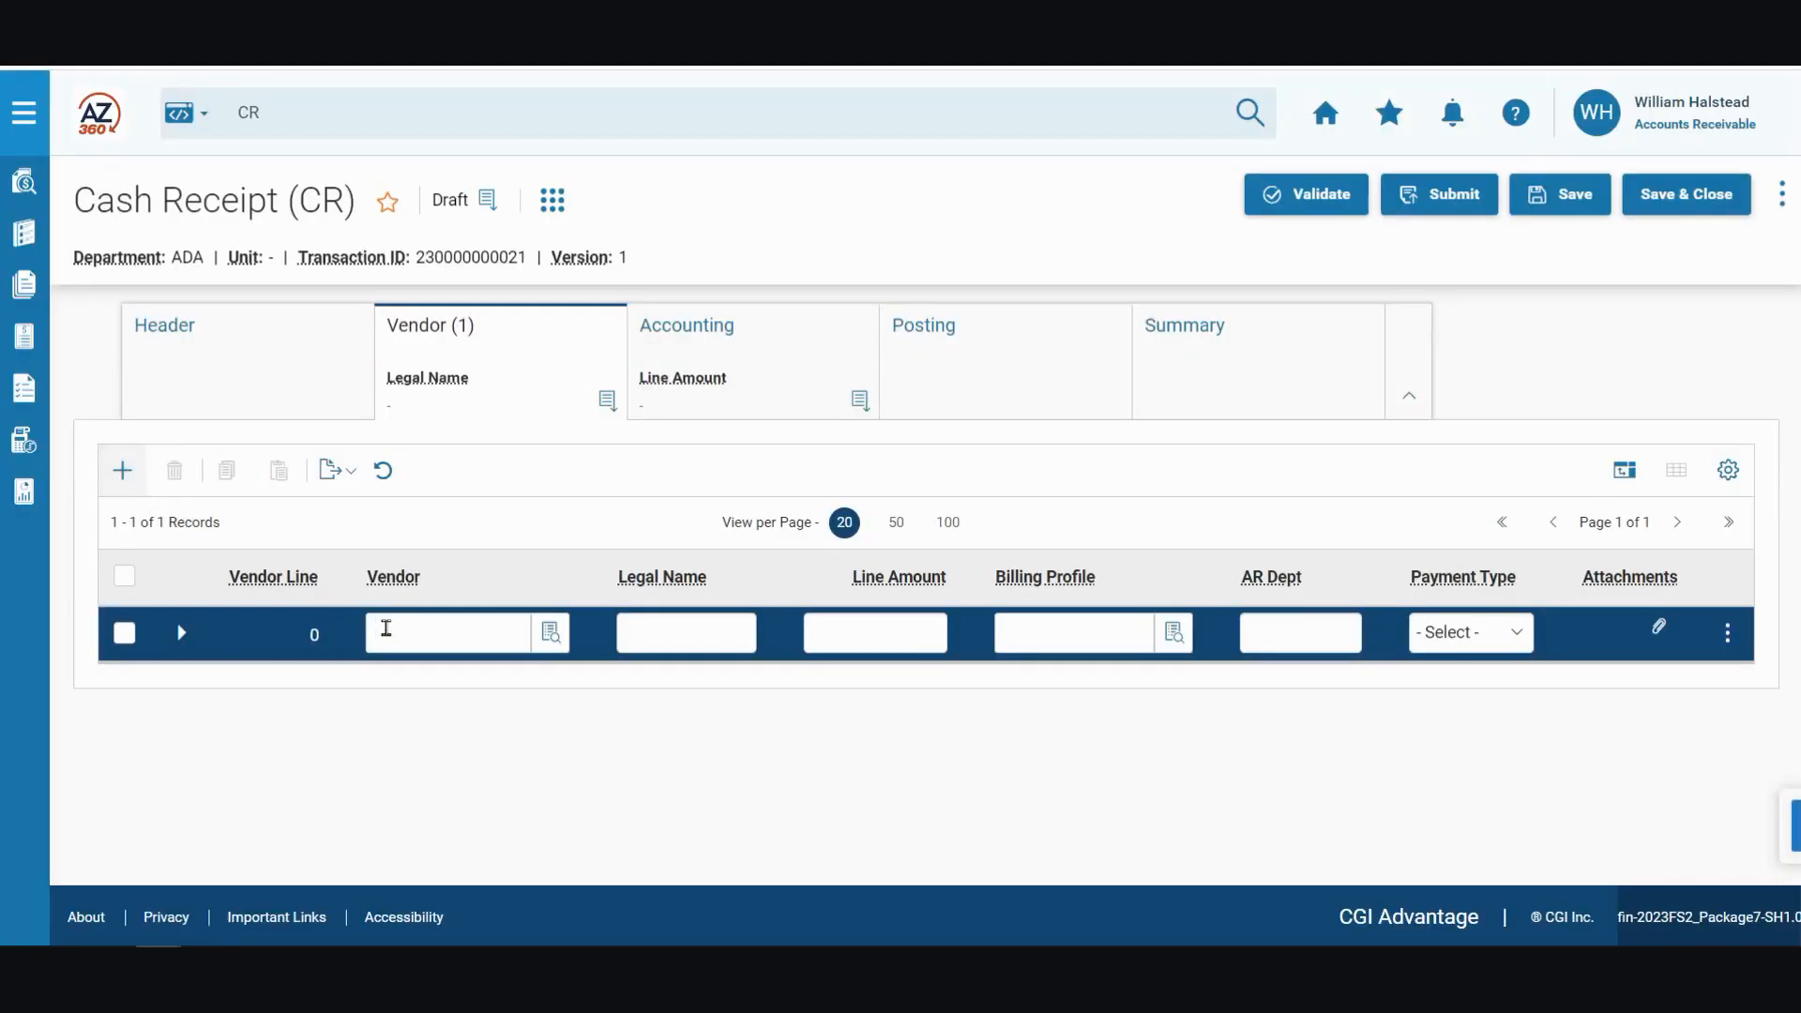
{"action": "left_click", "coordinate": [436, 633]}
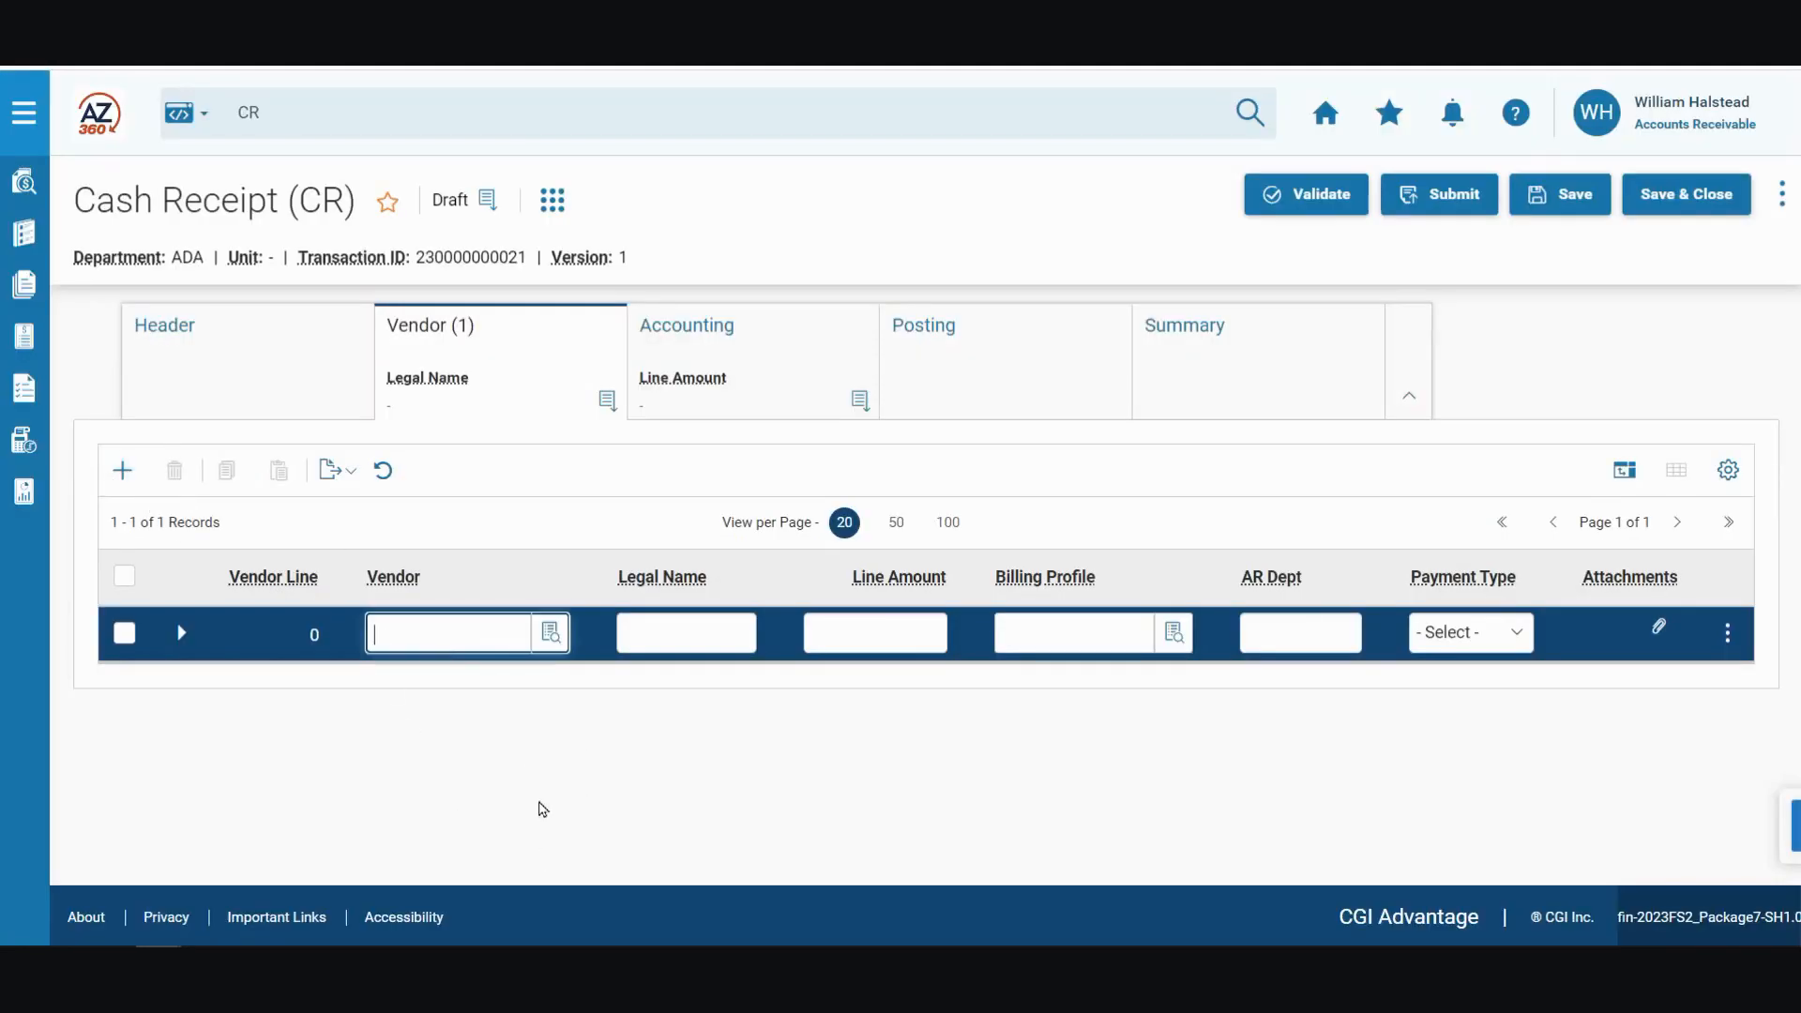
{"action": "type", "text": "AD000010188"}
Step: Set the vendor line's amount to 5000, billing profile to DPBOT and payment type to Wire Transfer
{"action": "left_click", "coordinate": [865, 632]}
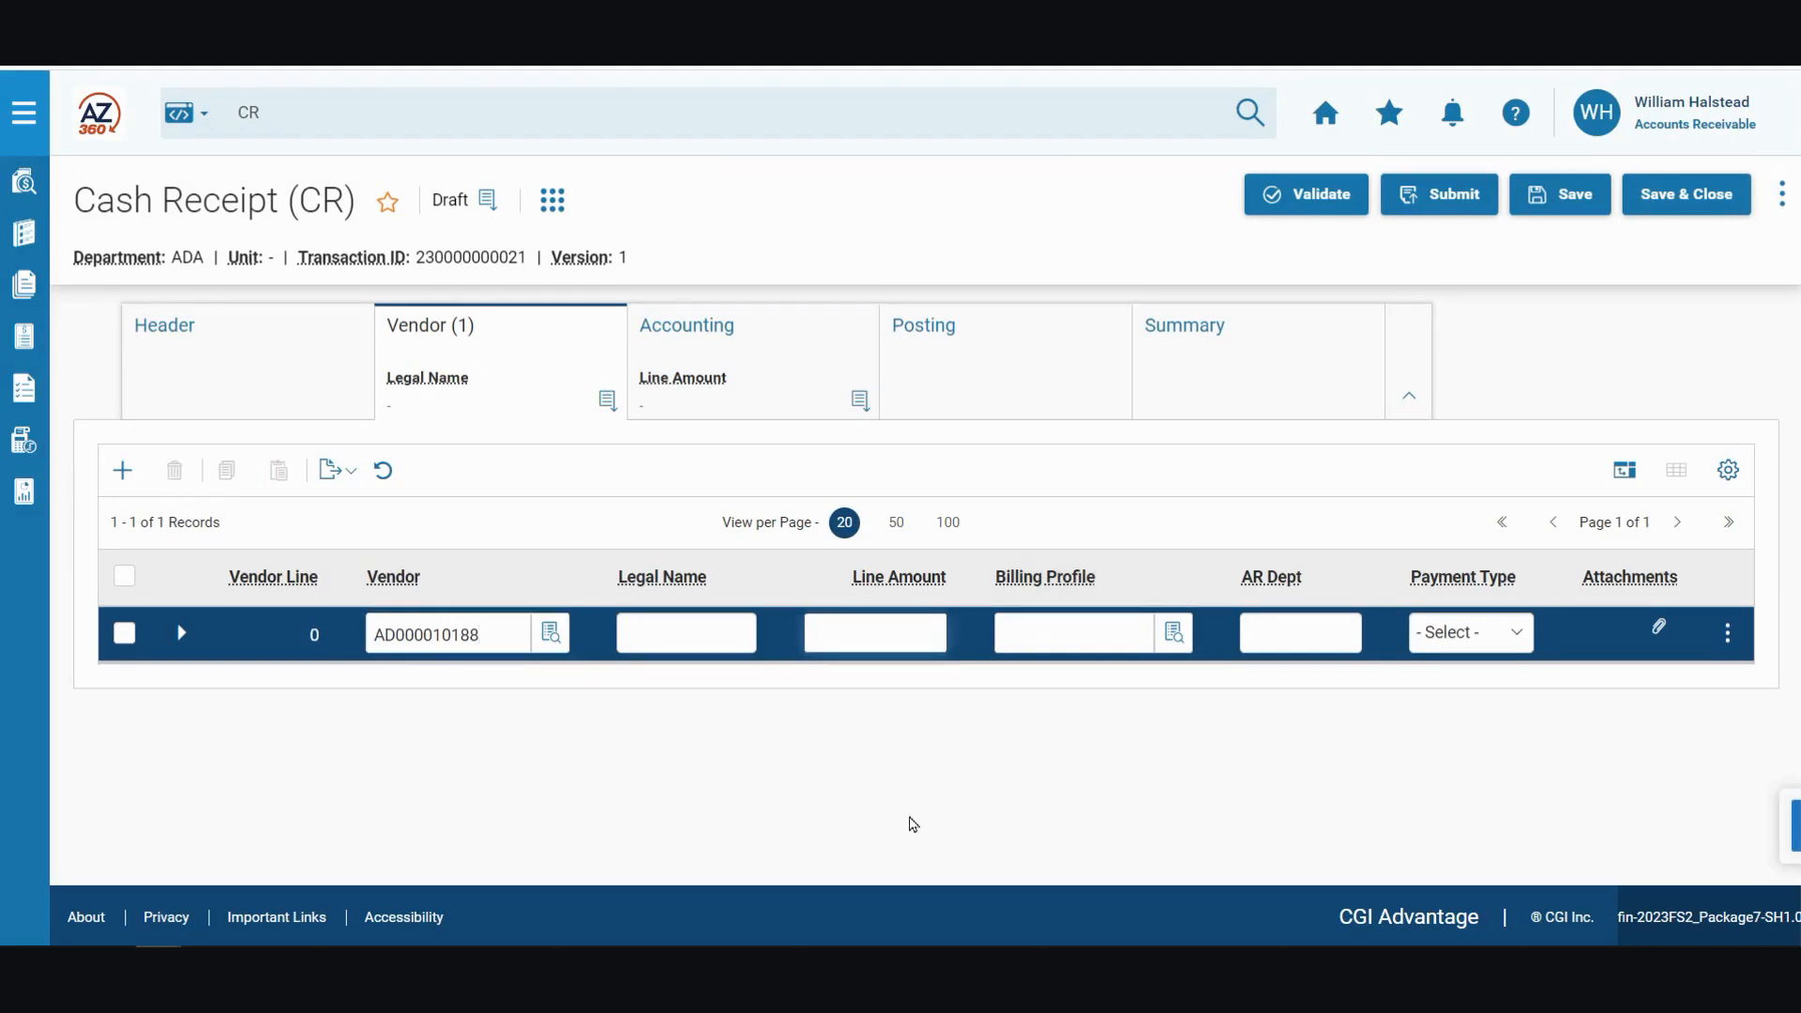
{"action": "type", "text": "5000"}
{"action": "left_click", "coordinate": [1075, 630]}
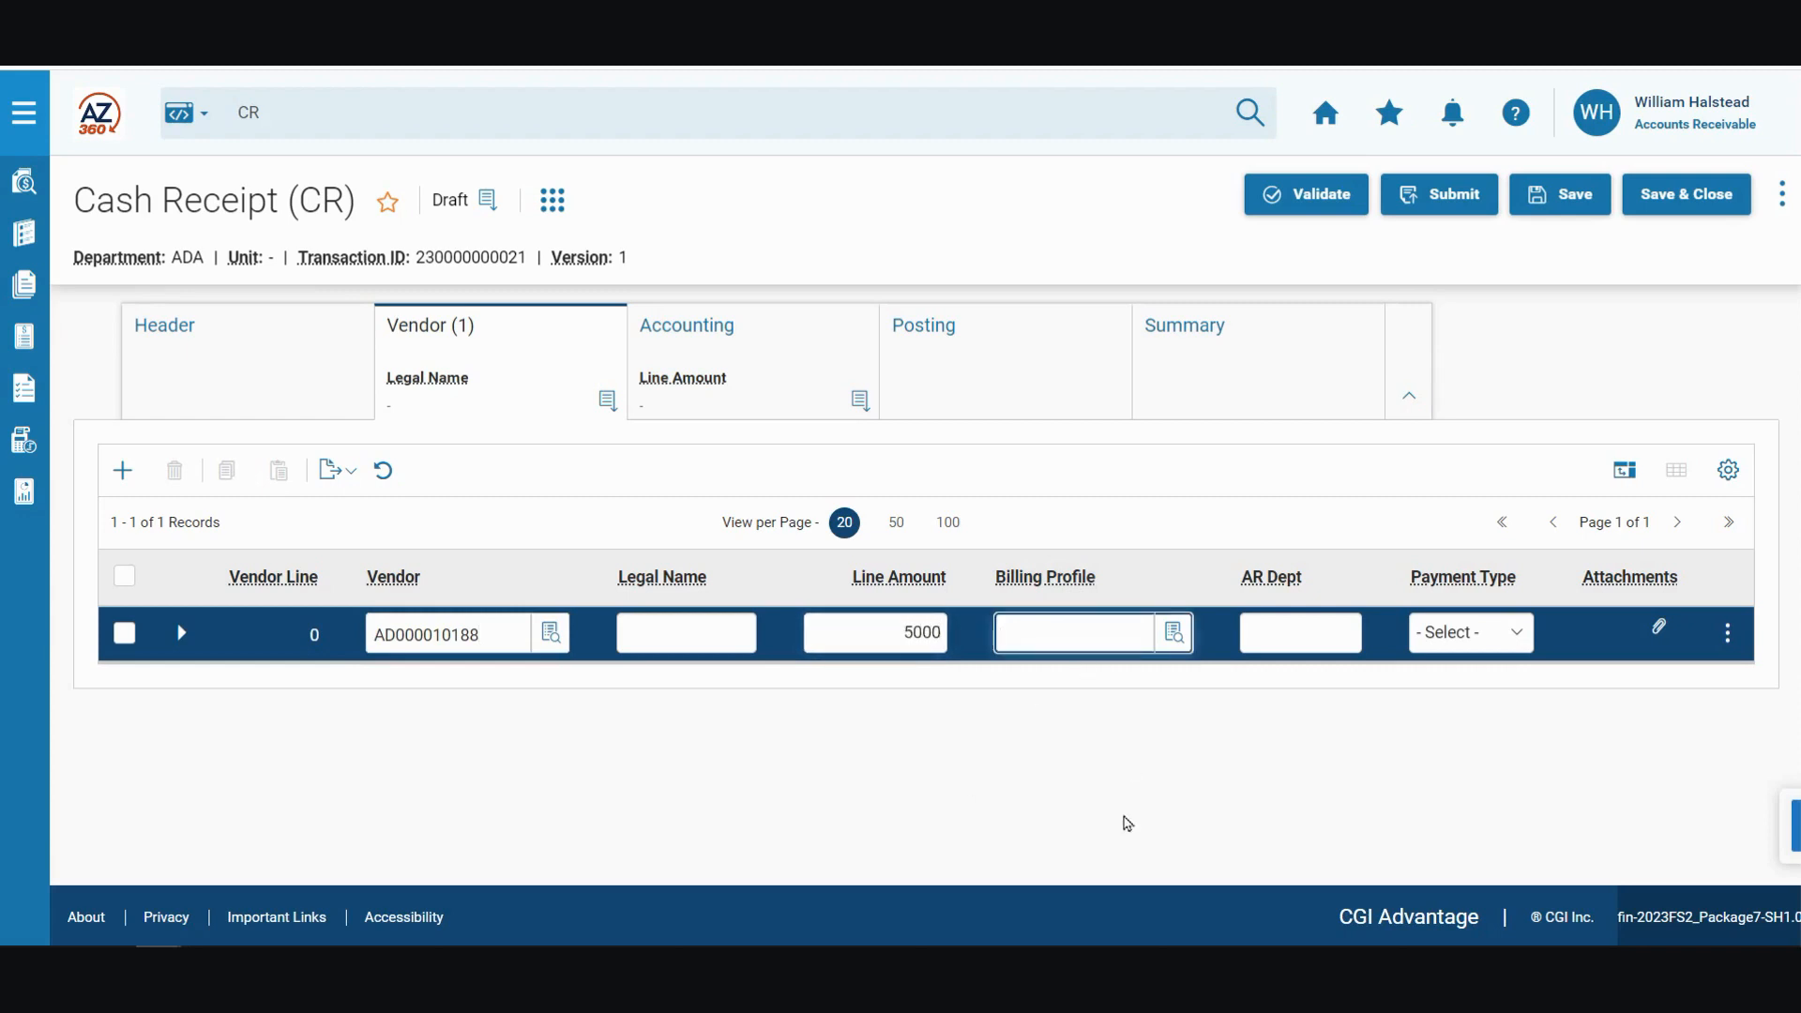
{"action": "type", "text": "DPBOT"}
{"action": "left_click", "coordinate": [1516, 633]}
{"action": "left_click", "coordinate": [1485, 779]}
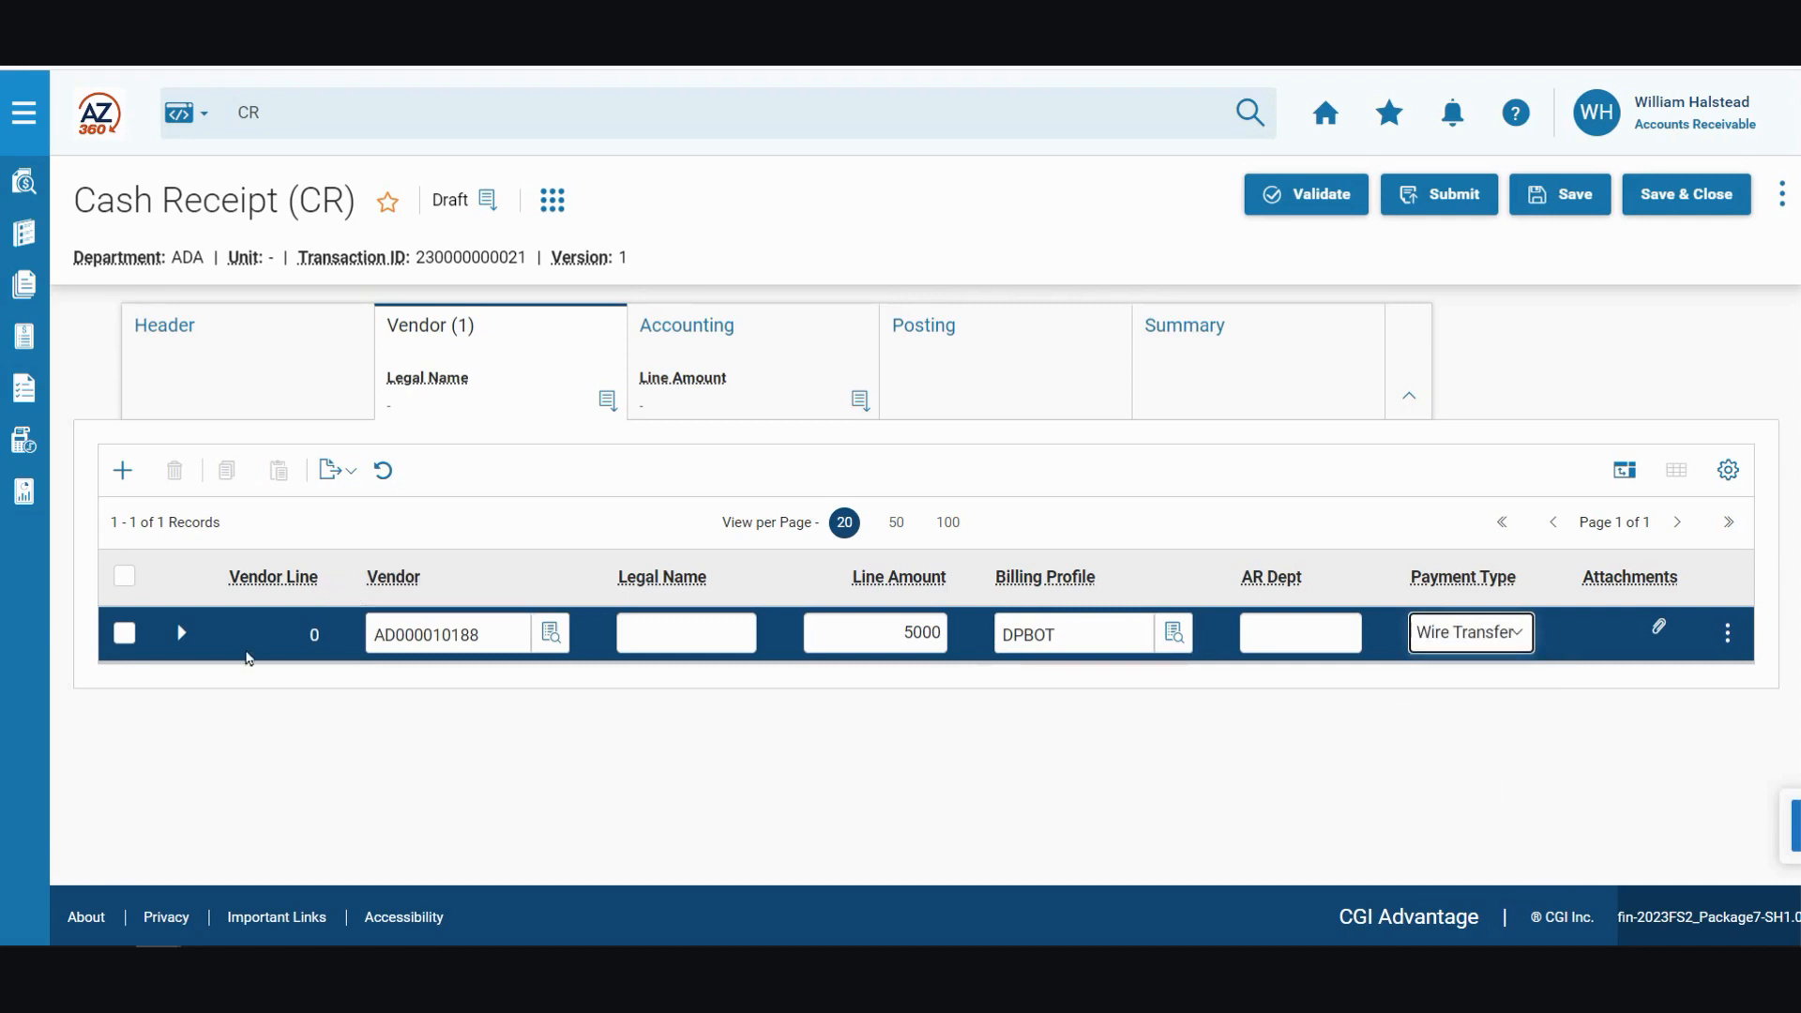
Step: Expand the vendor line's general information and set Auto Apply to Yes
{"action": "left_click", "coordinate": [181, 633]}
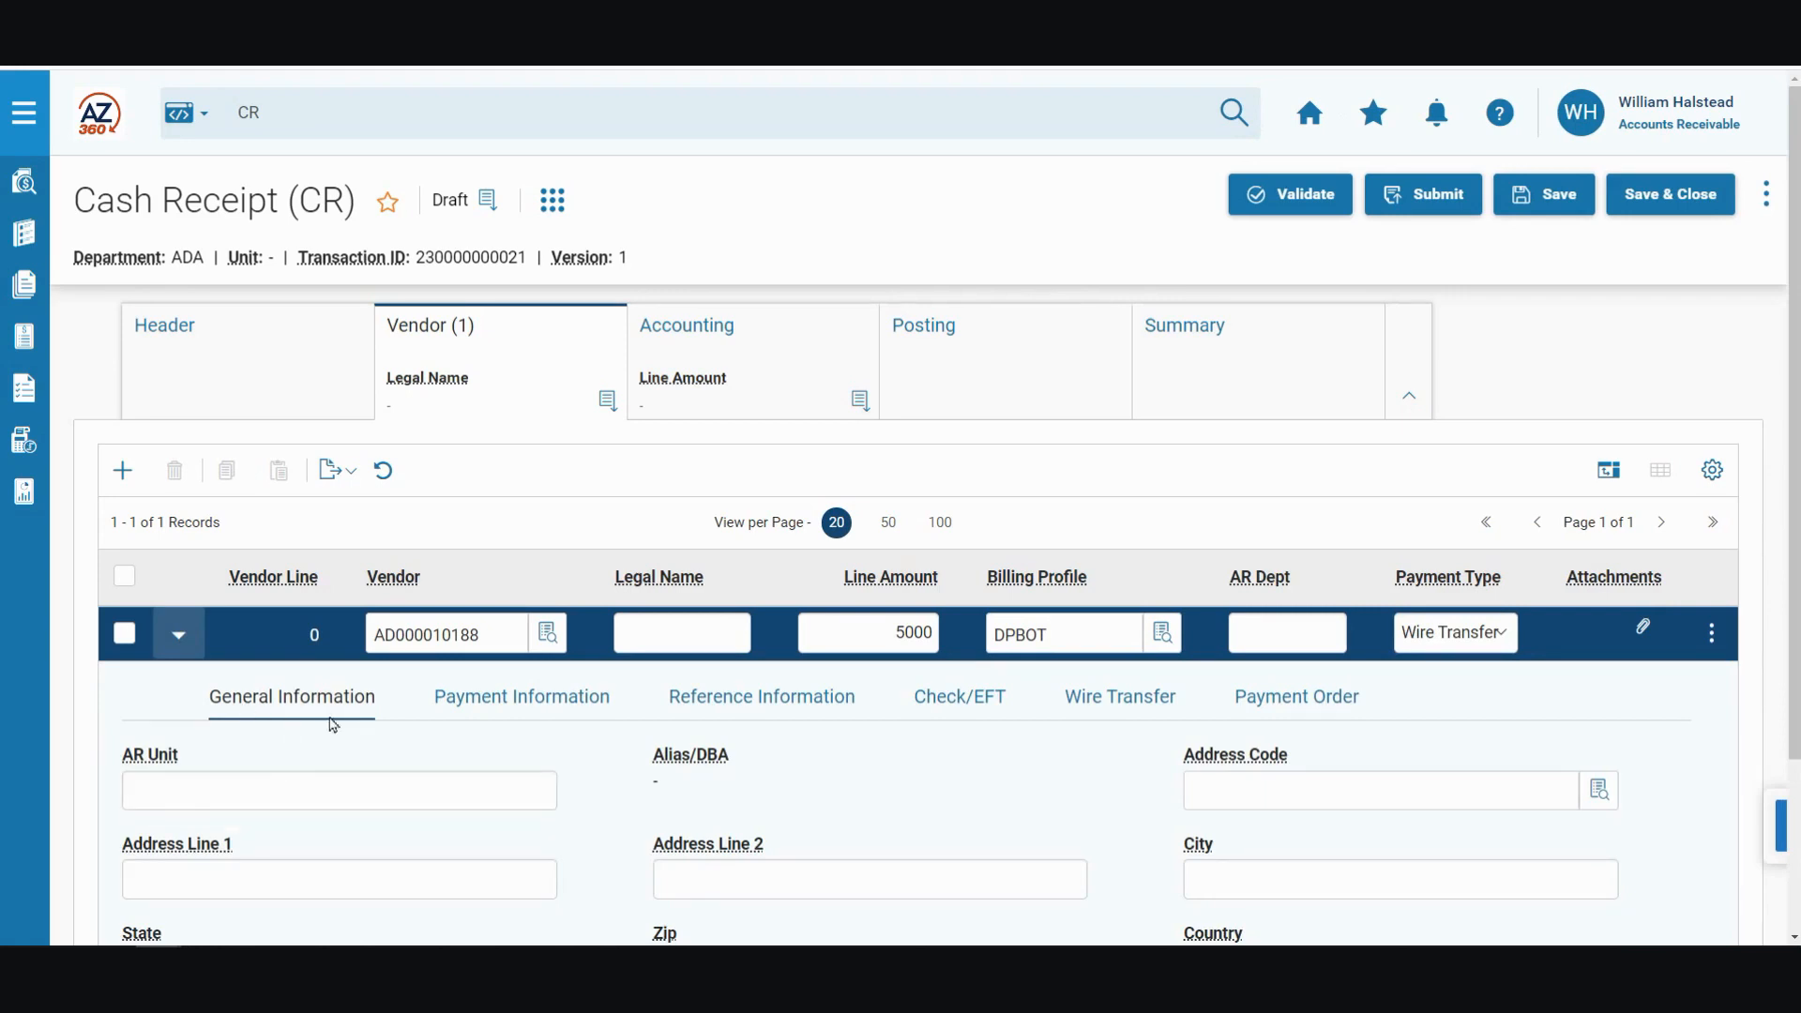
{"action": "scroll", "coordinate": [319, 725], "scroll_direction": "down", "scroll_amount": 1}
{"action": "scroll", "coordinate": [319, 725], "scroll_direction": "down", "scroll_amount": 1}
{"action": "left_click", "coordinate": [185, 837]}
{"action": "scroll", "coordinate": [293, 832], "scroll_direction": "down", "scroll_amount": 1}
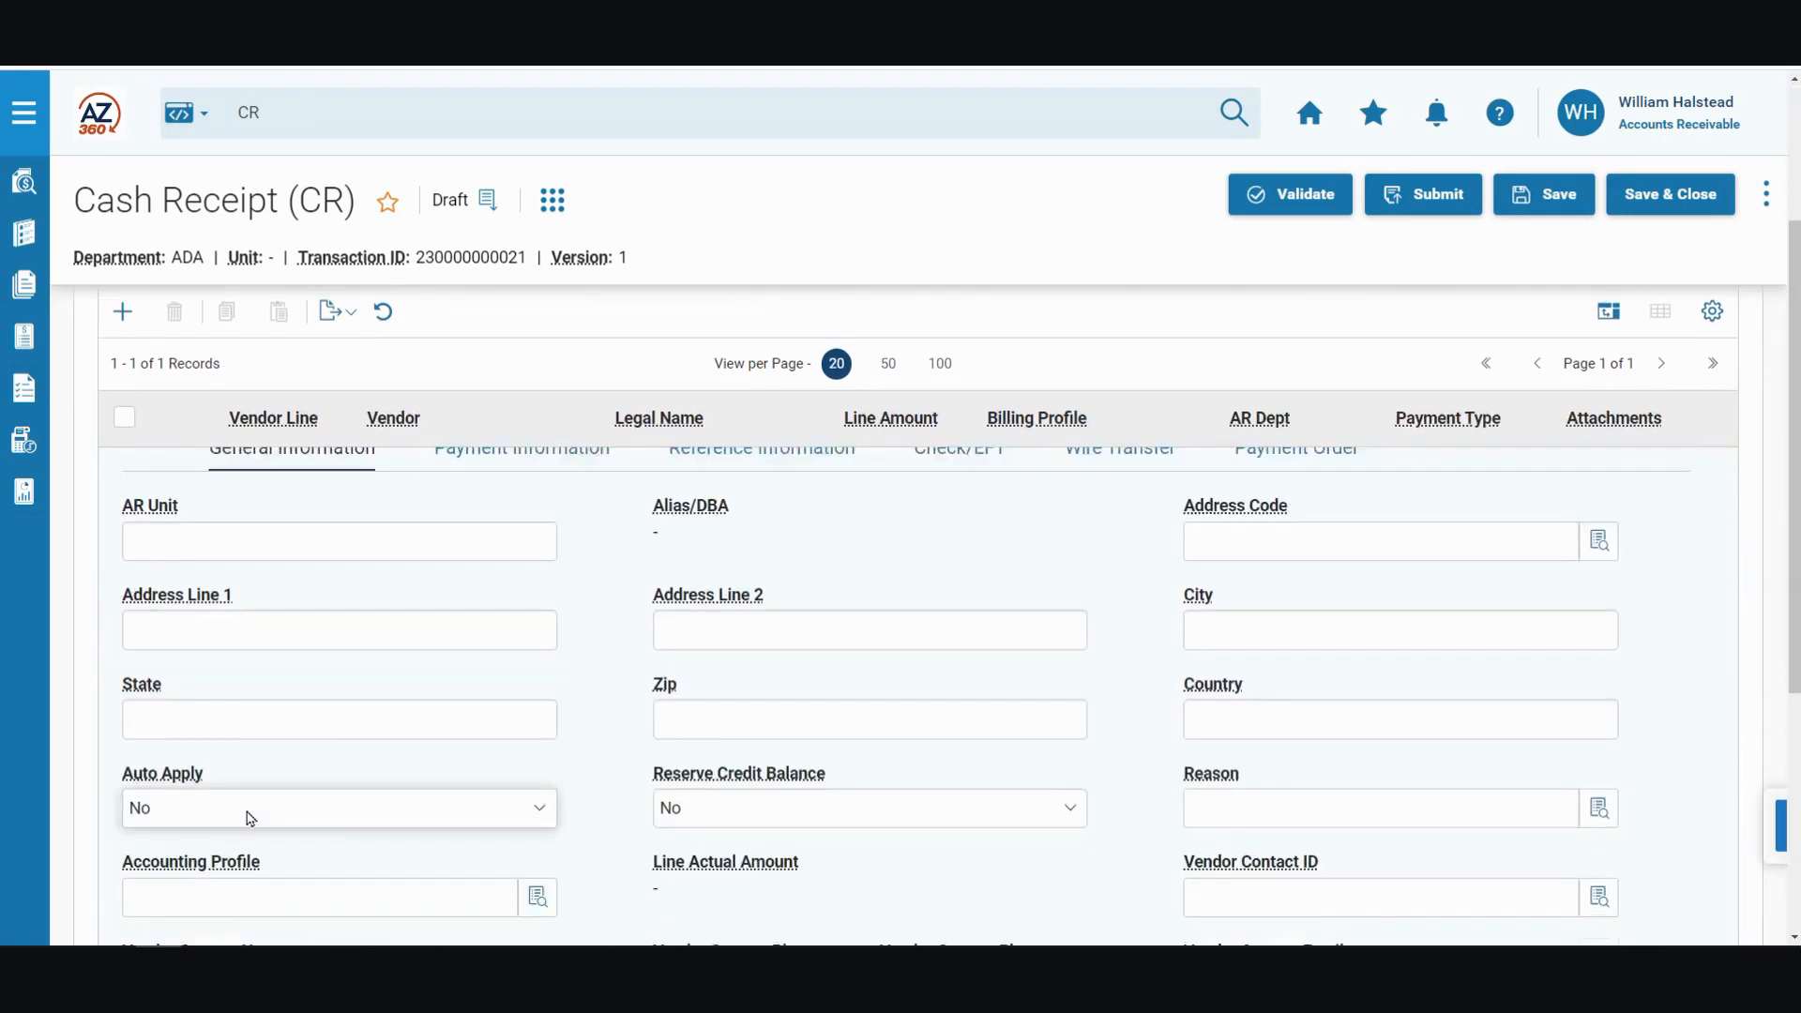
{"action": "left_click", "coordinate": [164, 789]}
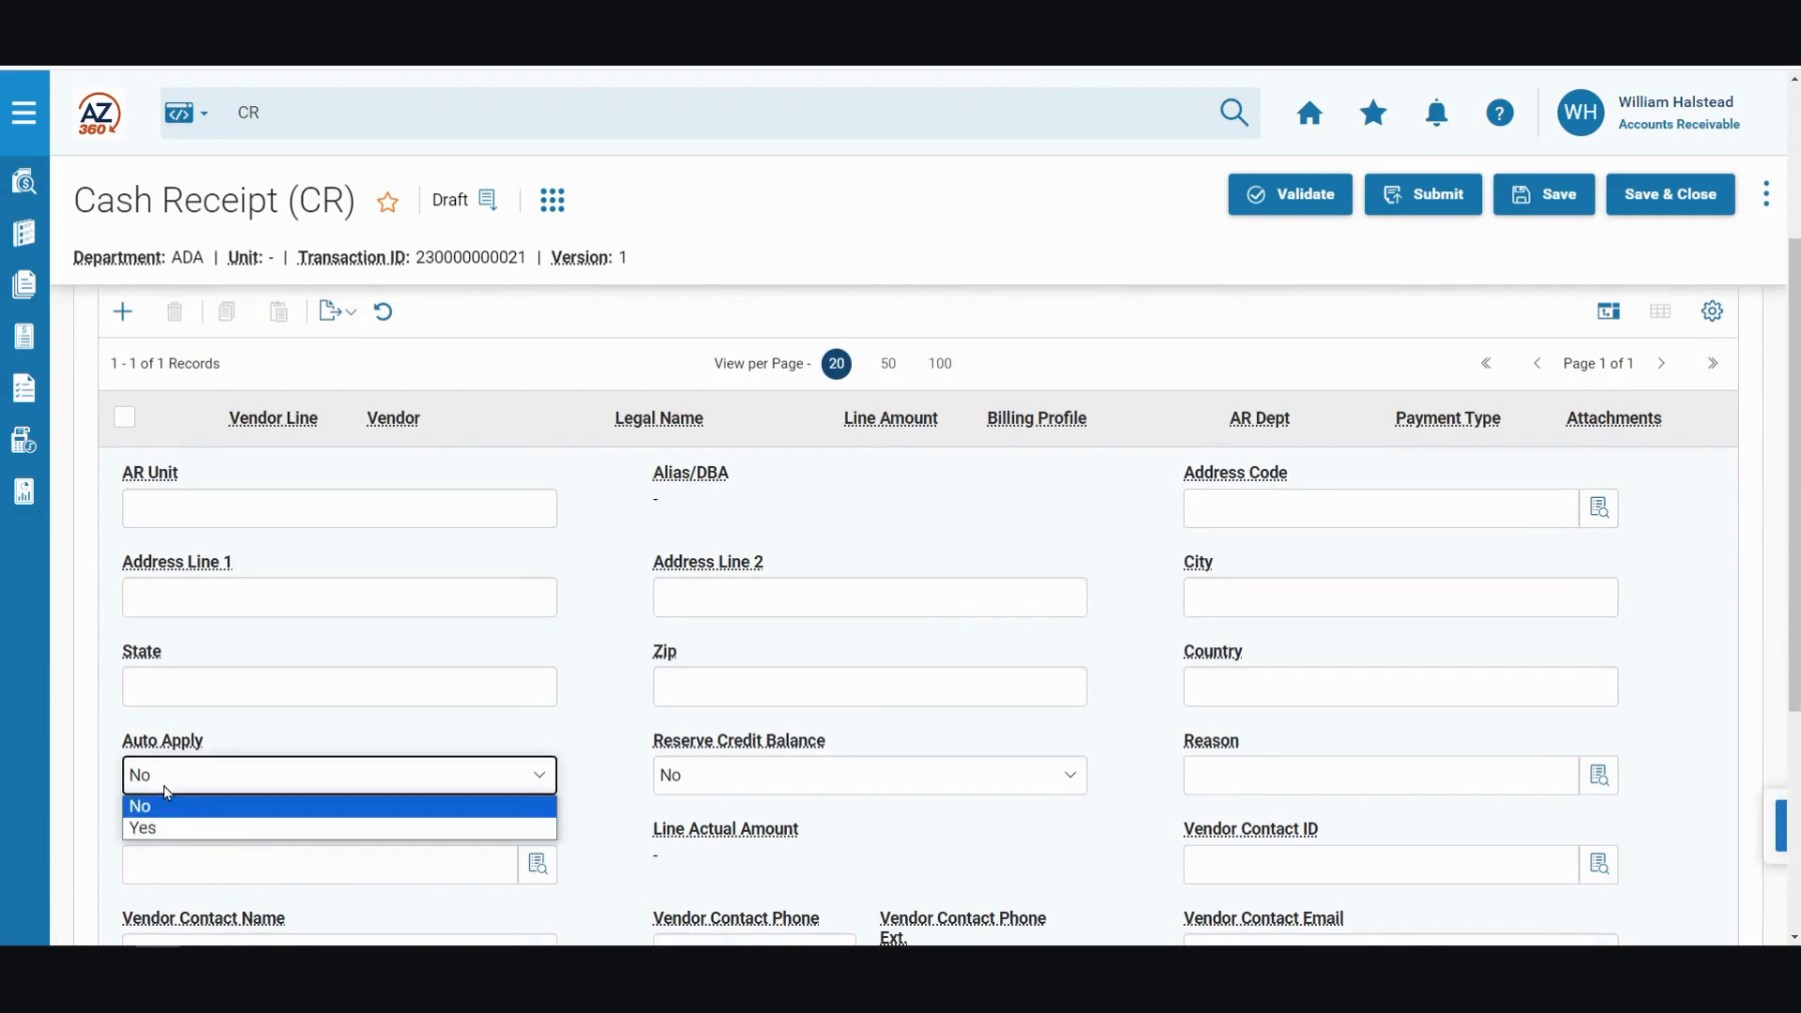
{"action": "left_click", "coordinate": [164, 829]}
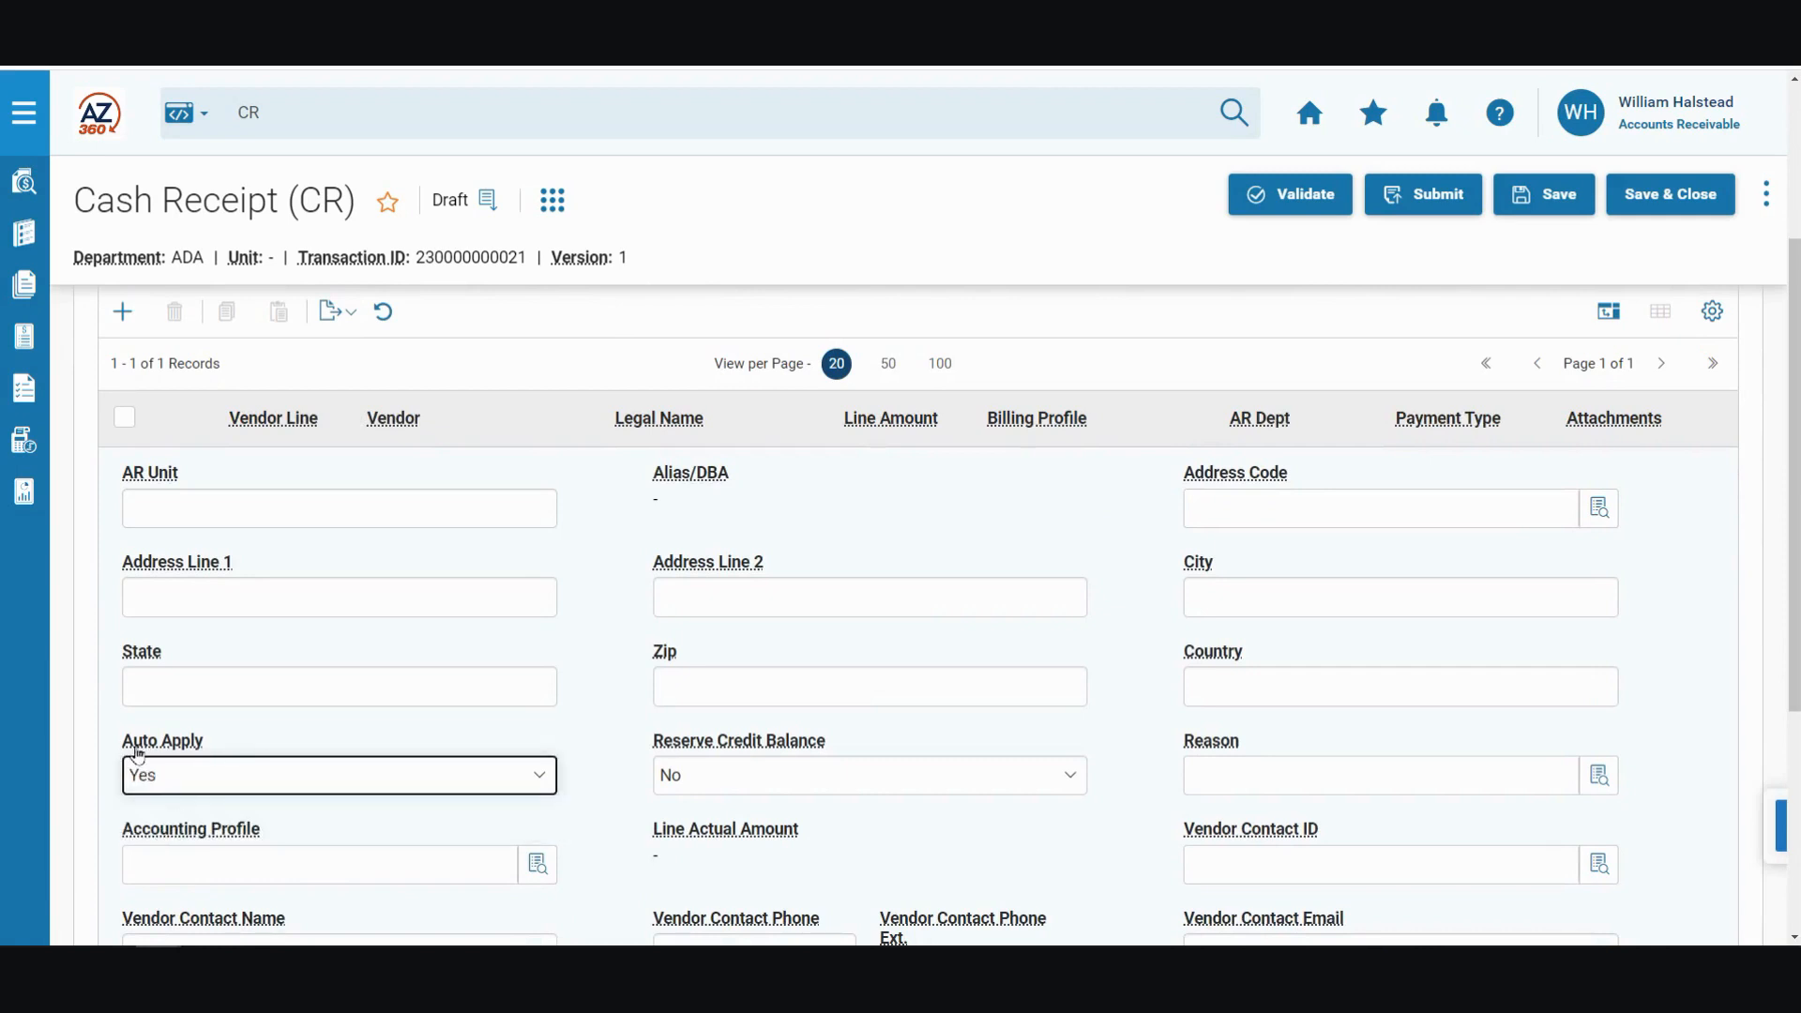
{"action": "left_click", "coordinate": [81, 735]}
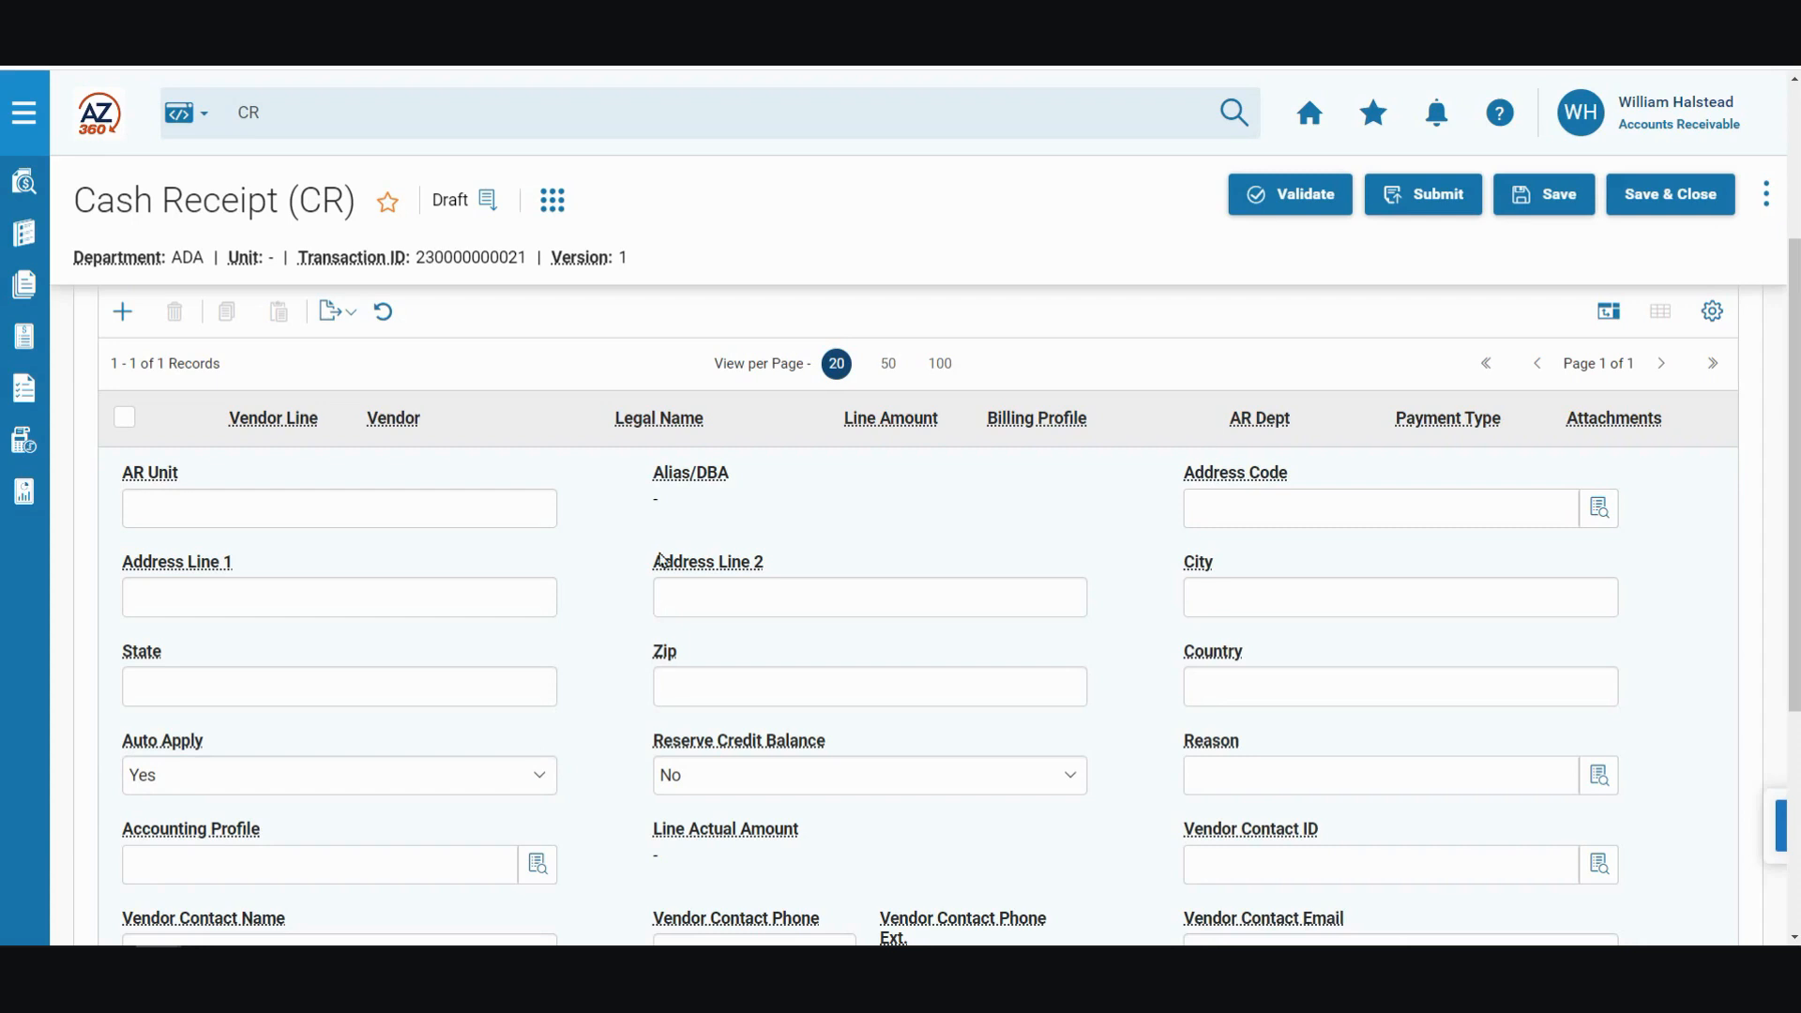
Step: Enter wire transfer number 10015 and wire transfer date 07/27/2023 in the vendor line's wire transfer details
{"action": "left_click", "coordinate": [1119, 704]}
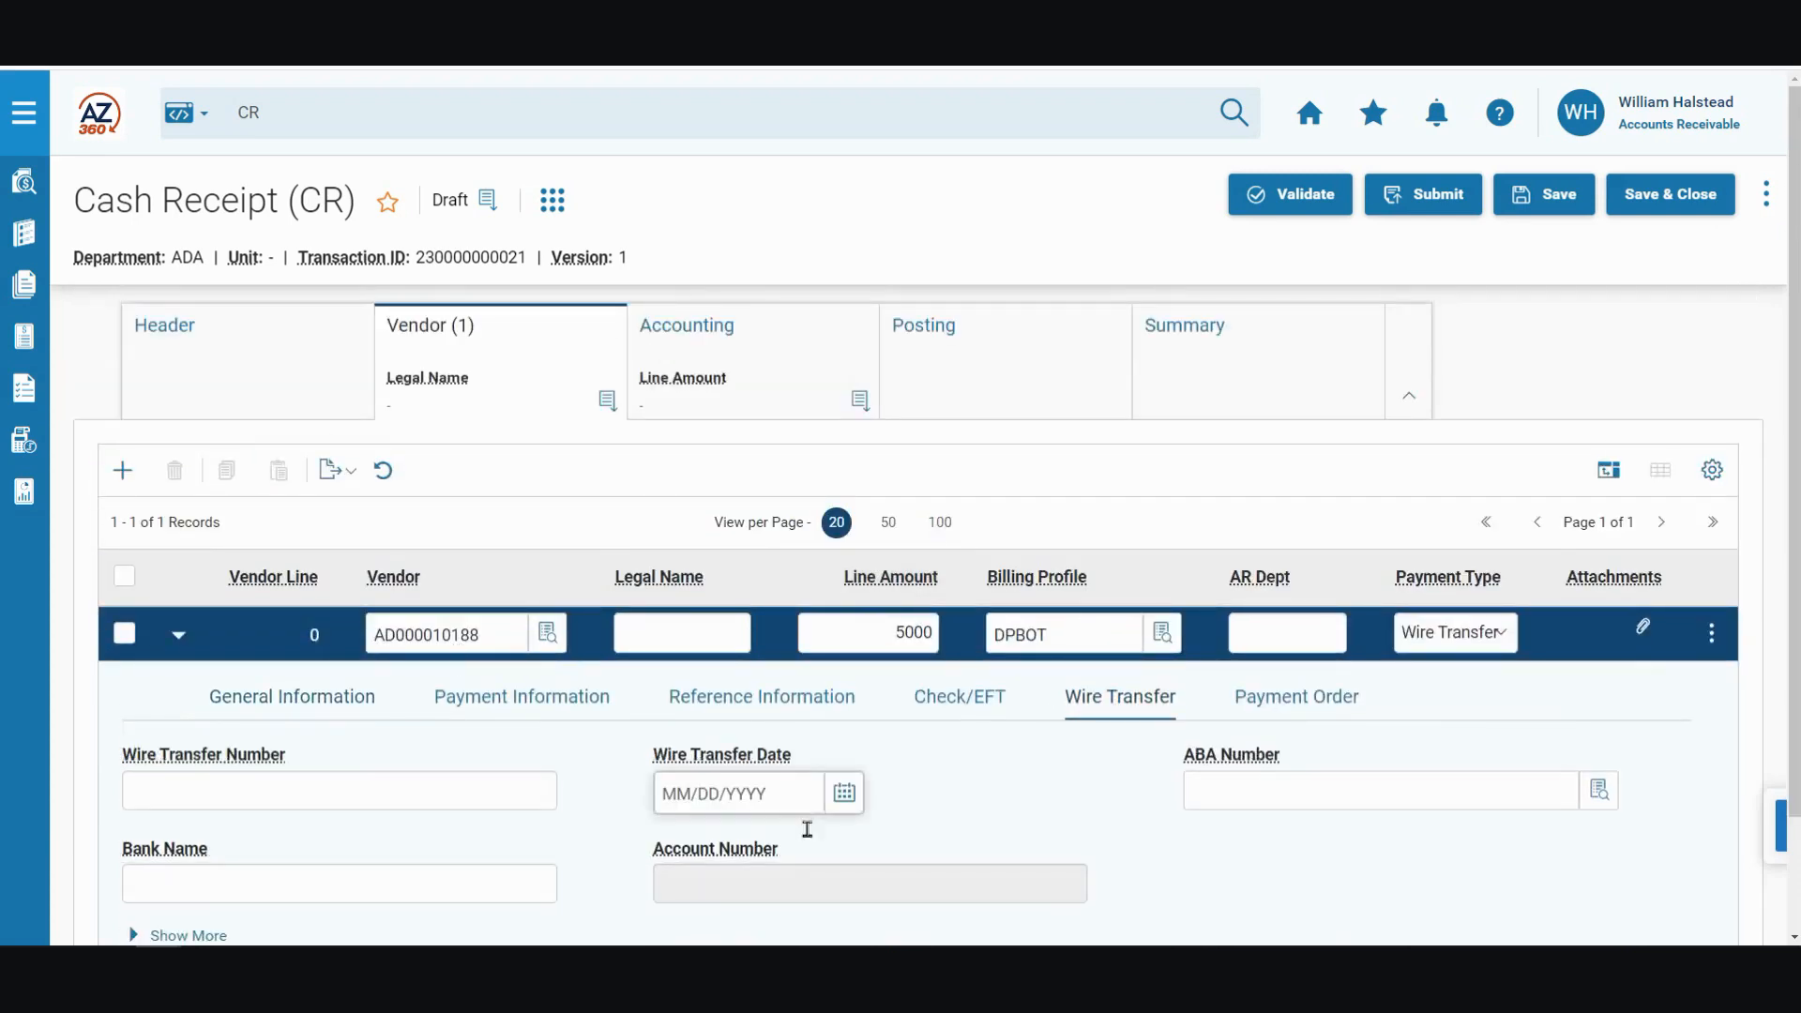
{"action": "scroll", "coordinate": [394, 732], "scroll_direction": "down", "scroll_amount": 1}
{"action": "left_click", "coordinate": [272, 695]}
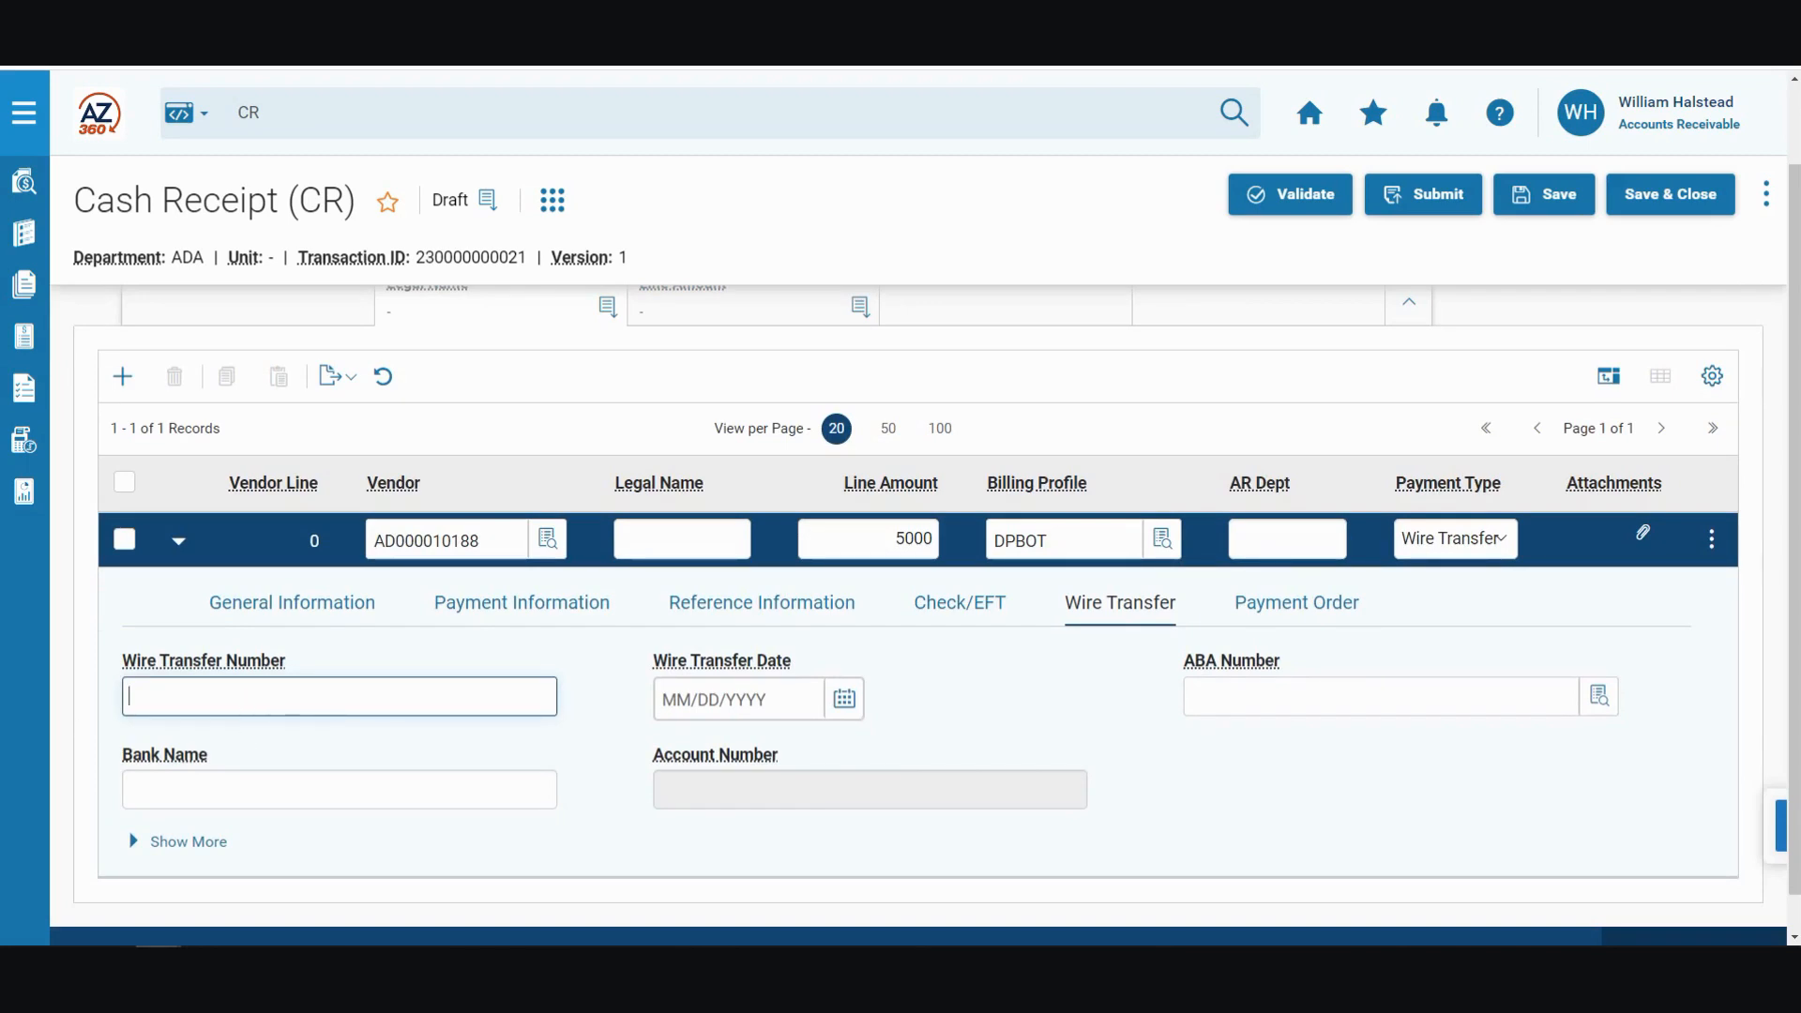
{"action": "type", "text": "10015"}
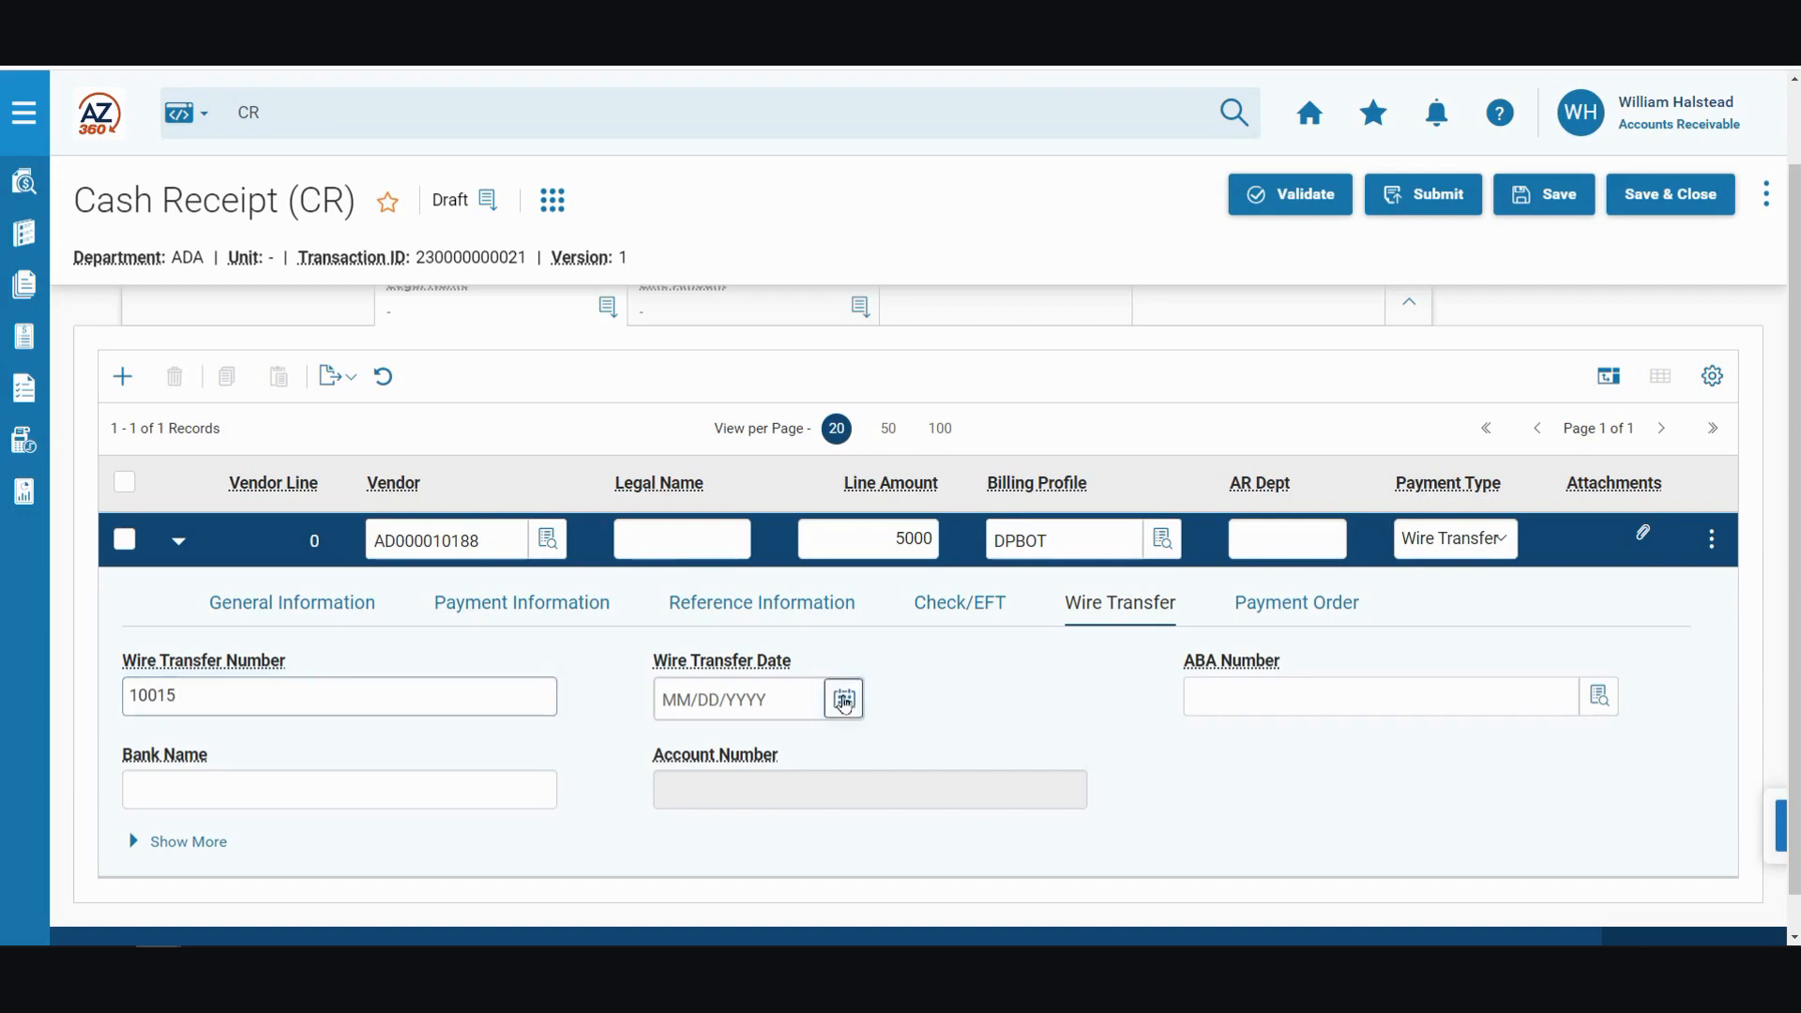
{"action": "left_click", "coordinate": [844, 699]}
{"action": "left_click", "coordinate": [760, 562]}
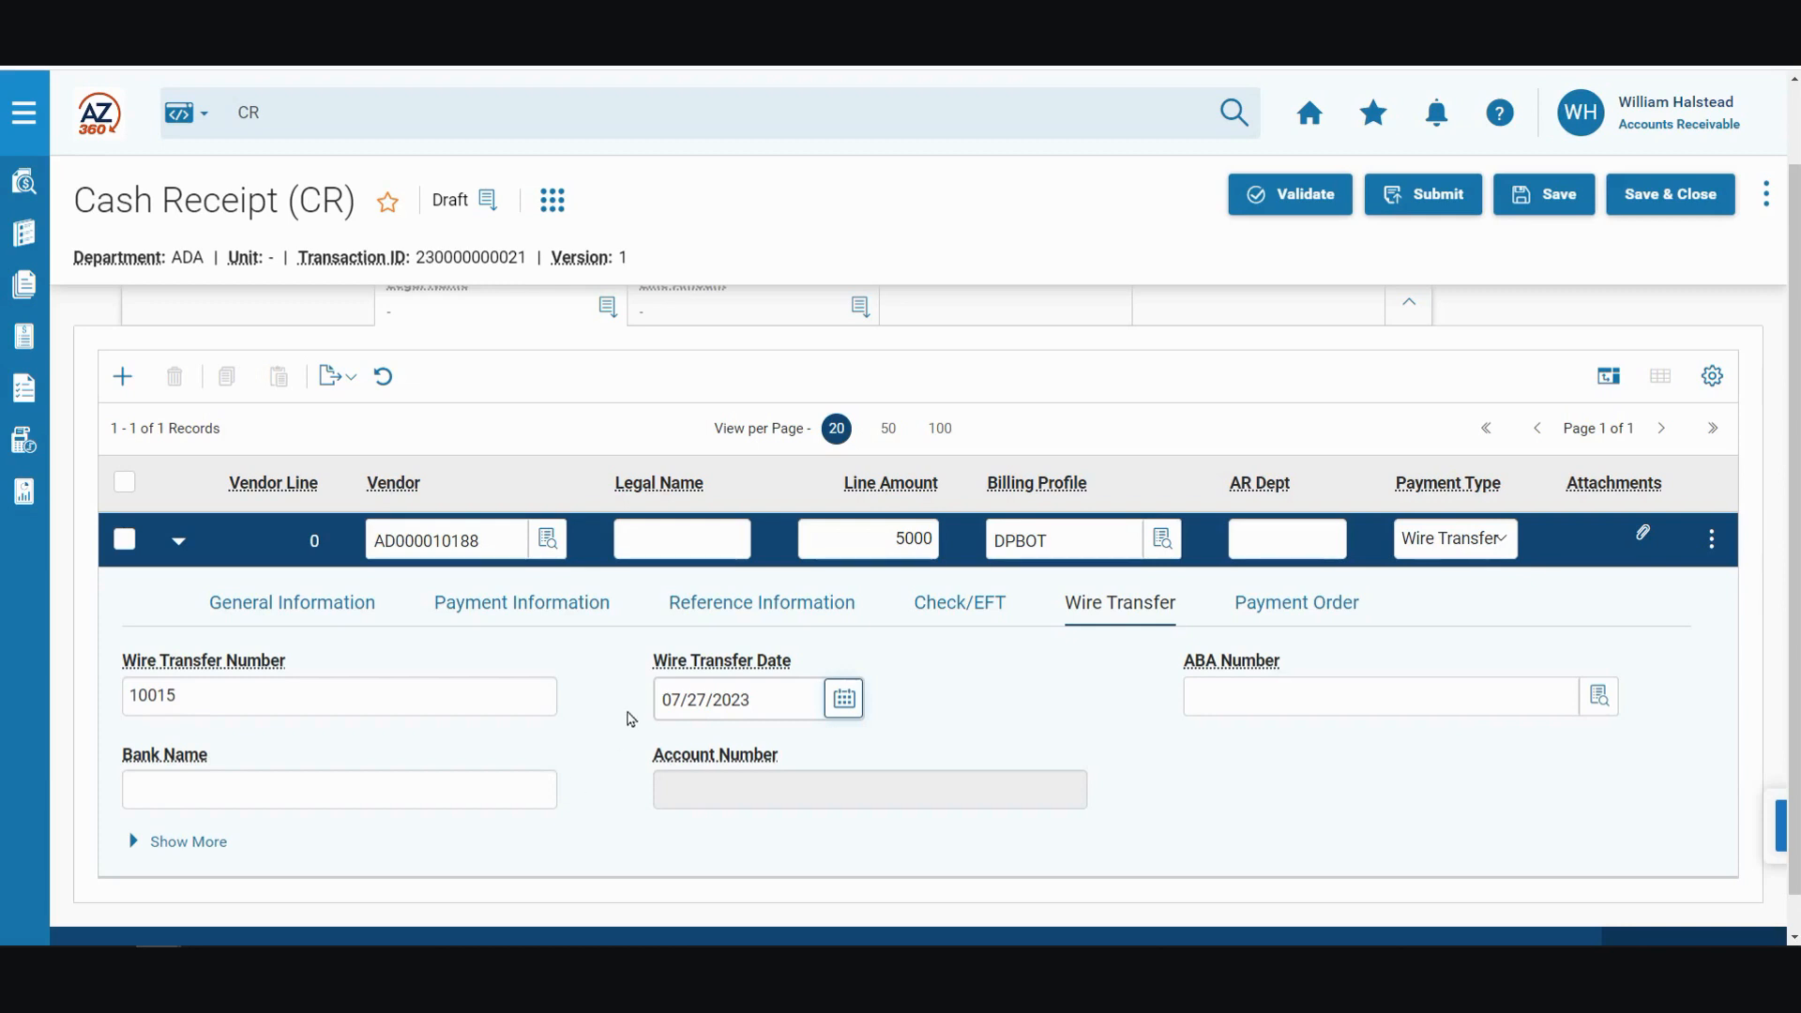
Step: Check the receipt's Accounting section, then return to the Header and run its Auto Apply action
{"action": "scroll", "coordinate": [575, 727], "scroll_direction": "up", "scroll_amount": 1}
{"action": "left_click", "coordinate": [750, 354]}
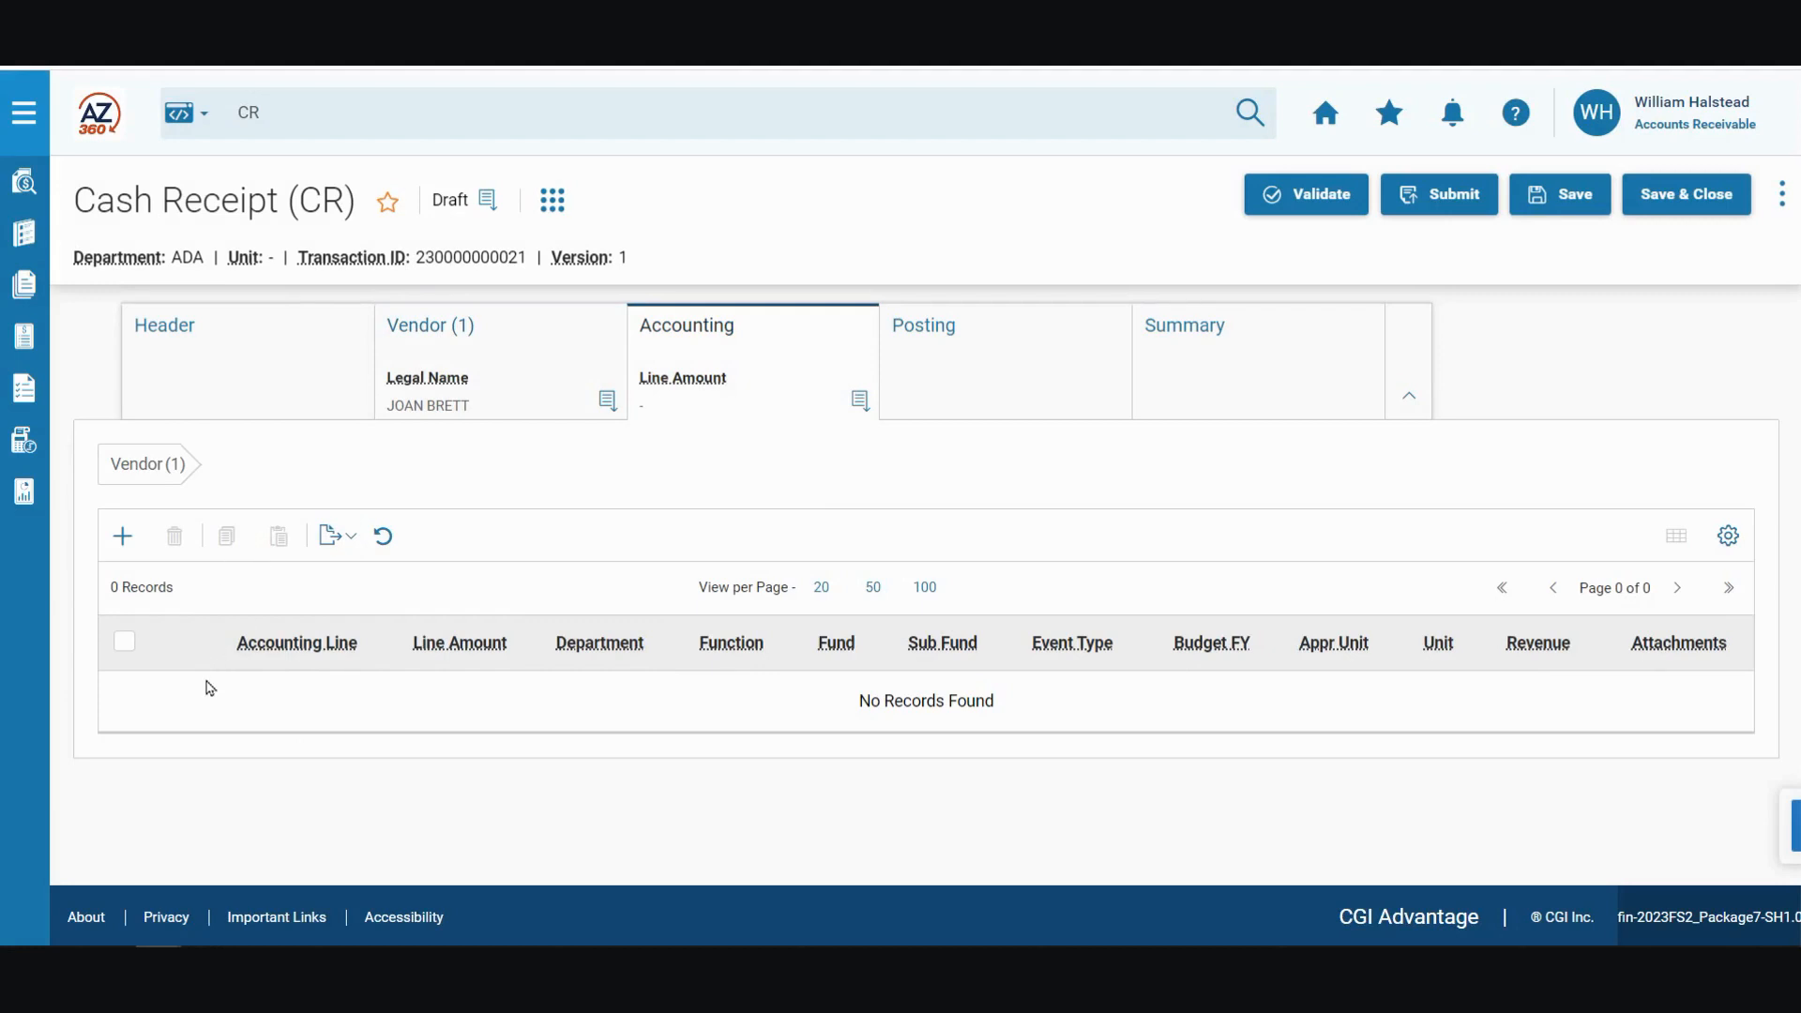
{"action": "left_click", "coordinate": [200, 361]}
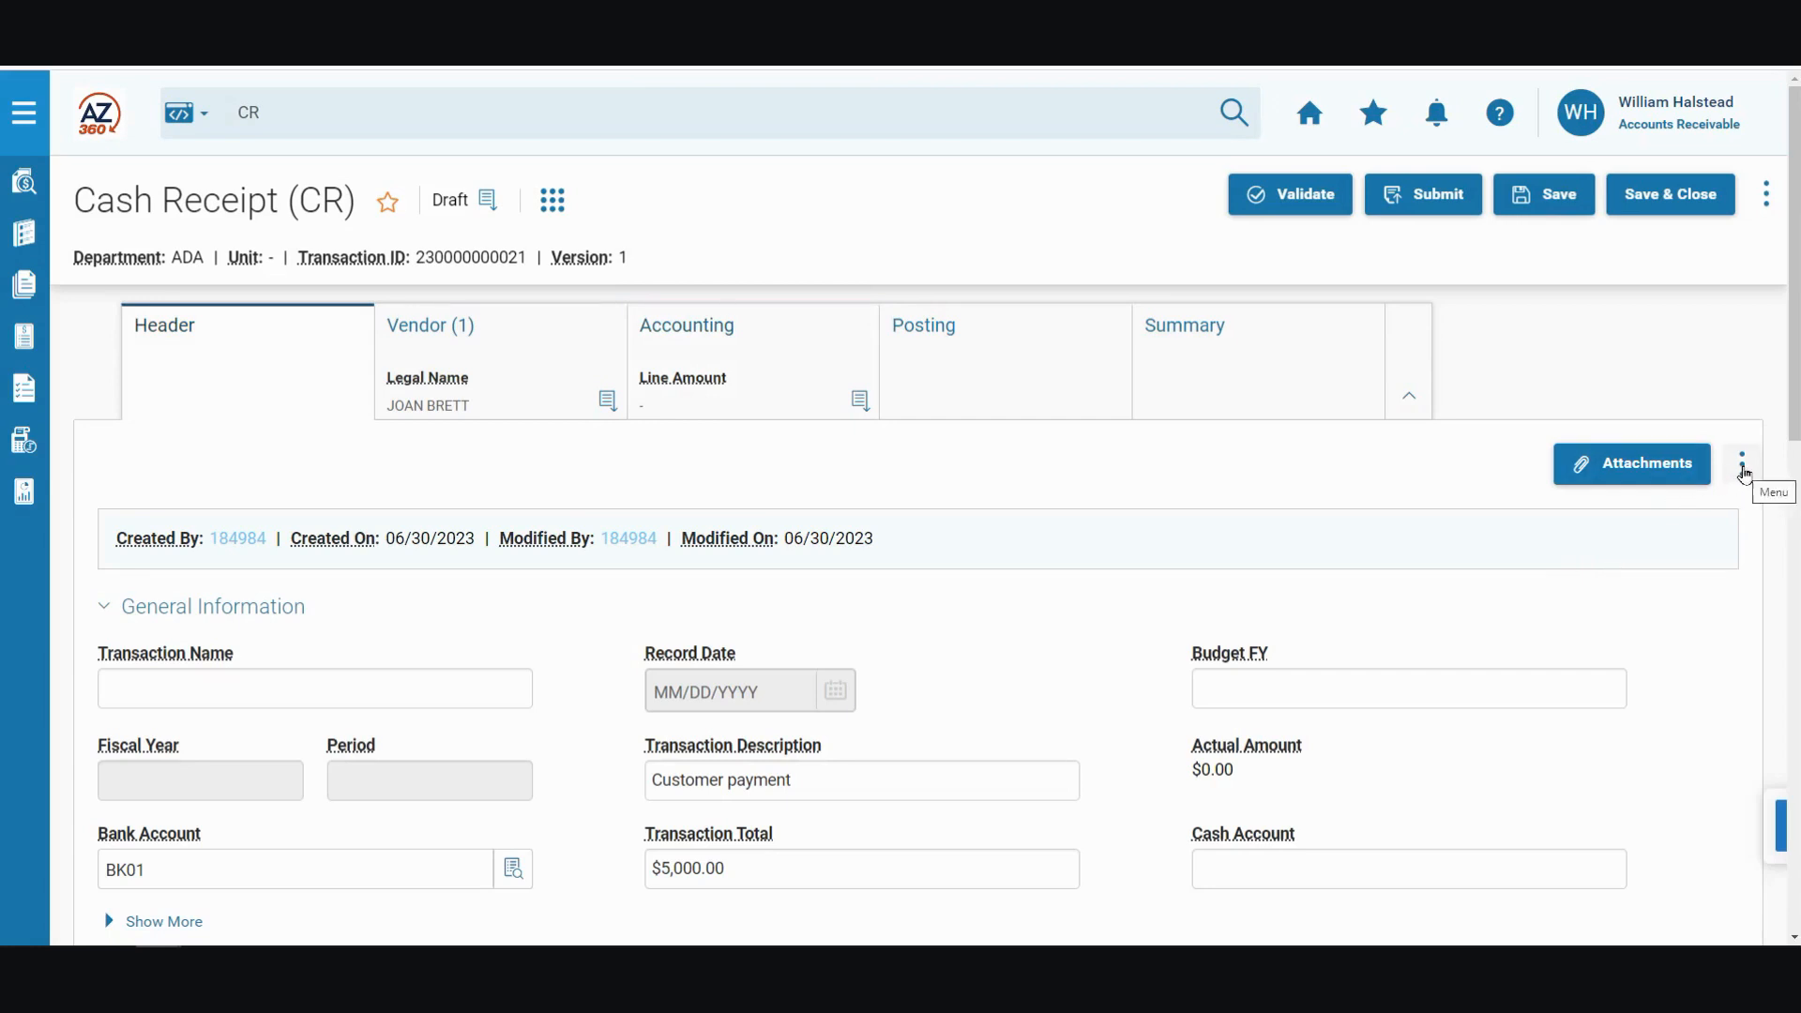
{"action": "left_click", "coordinate": [1742, 469]}
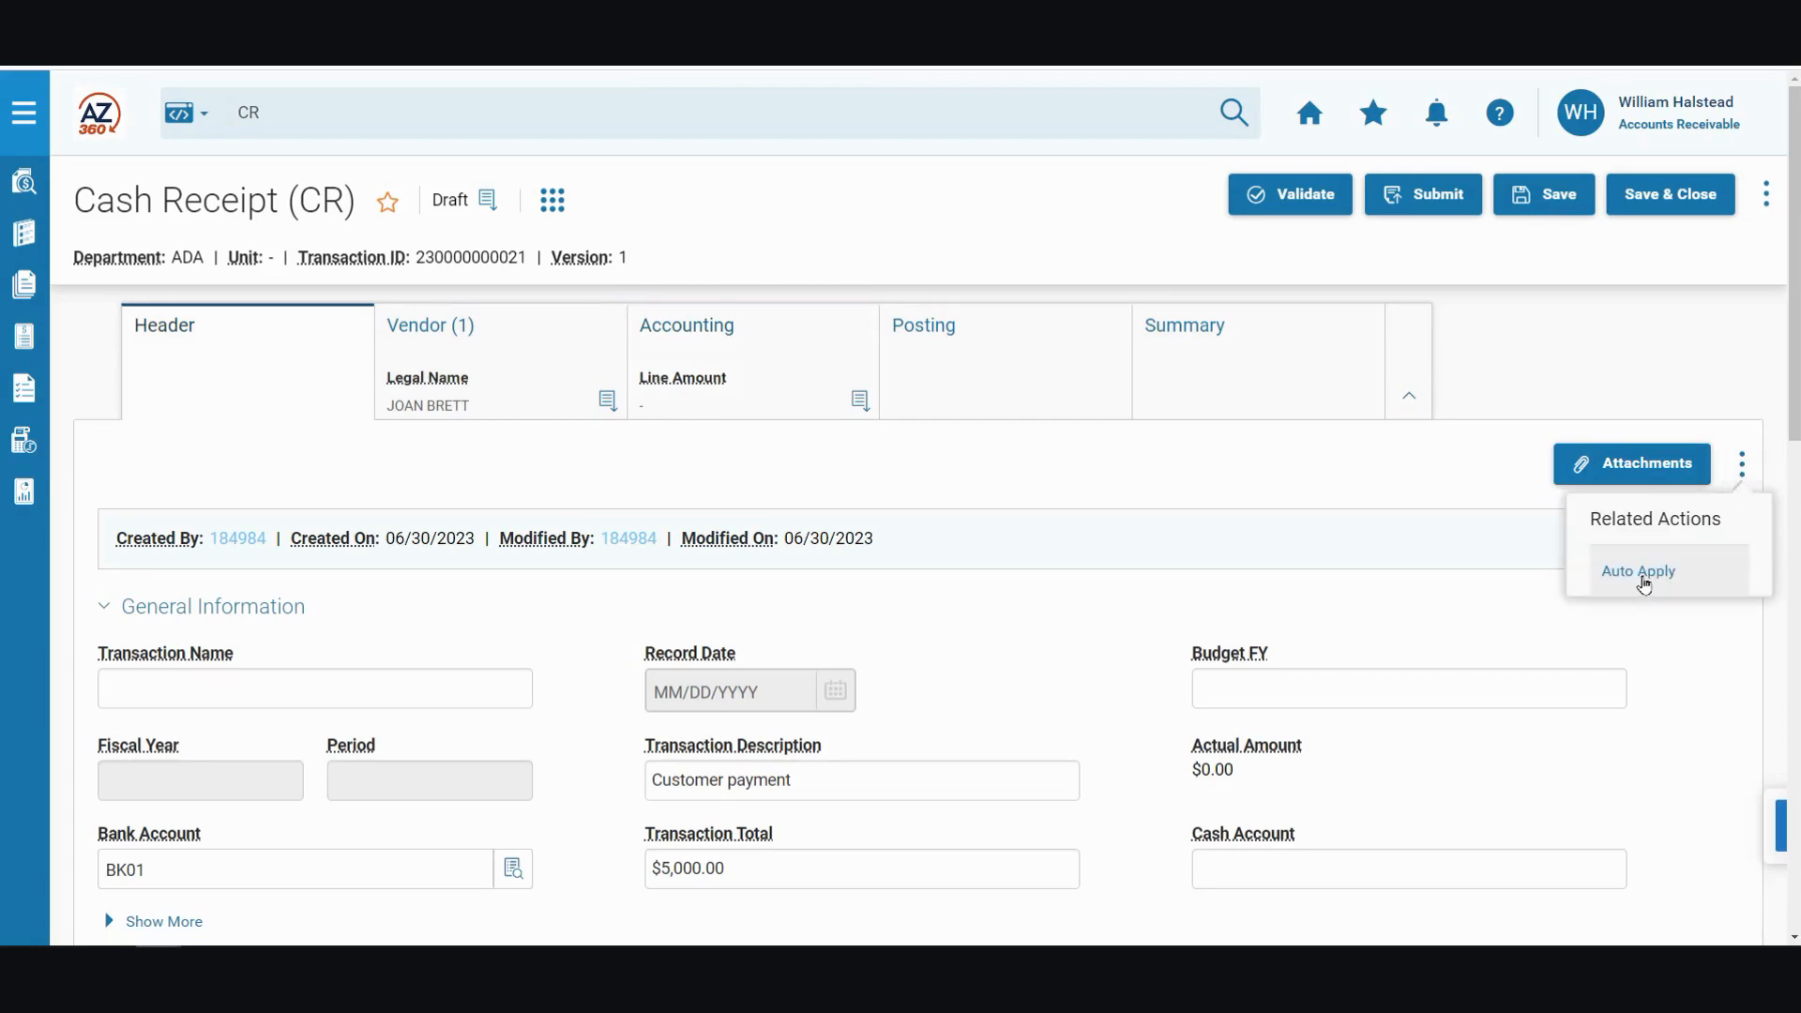
{"action": "left_click", "coordinate": [1645, 583]}
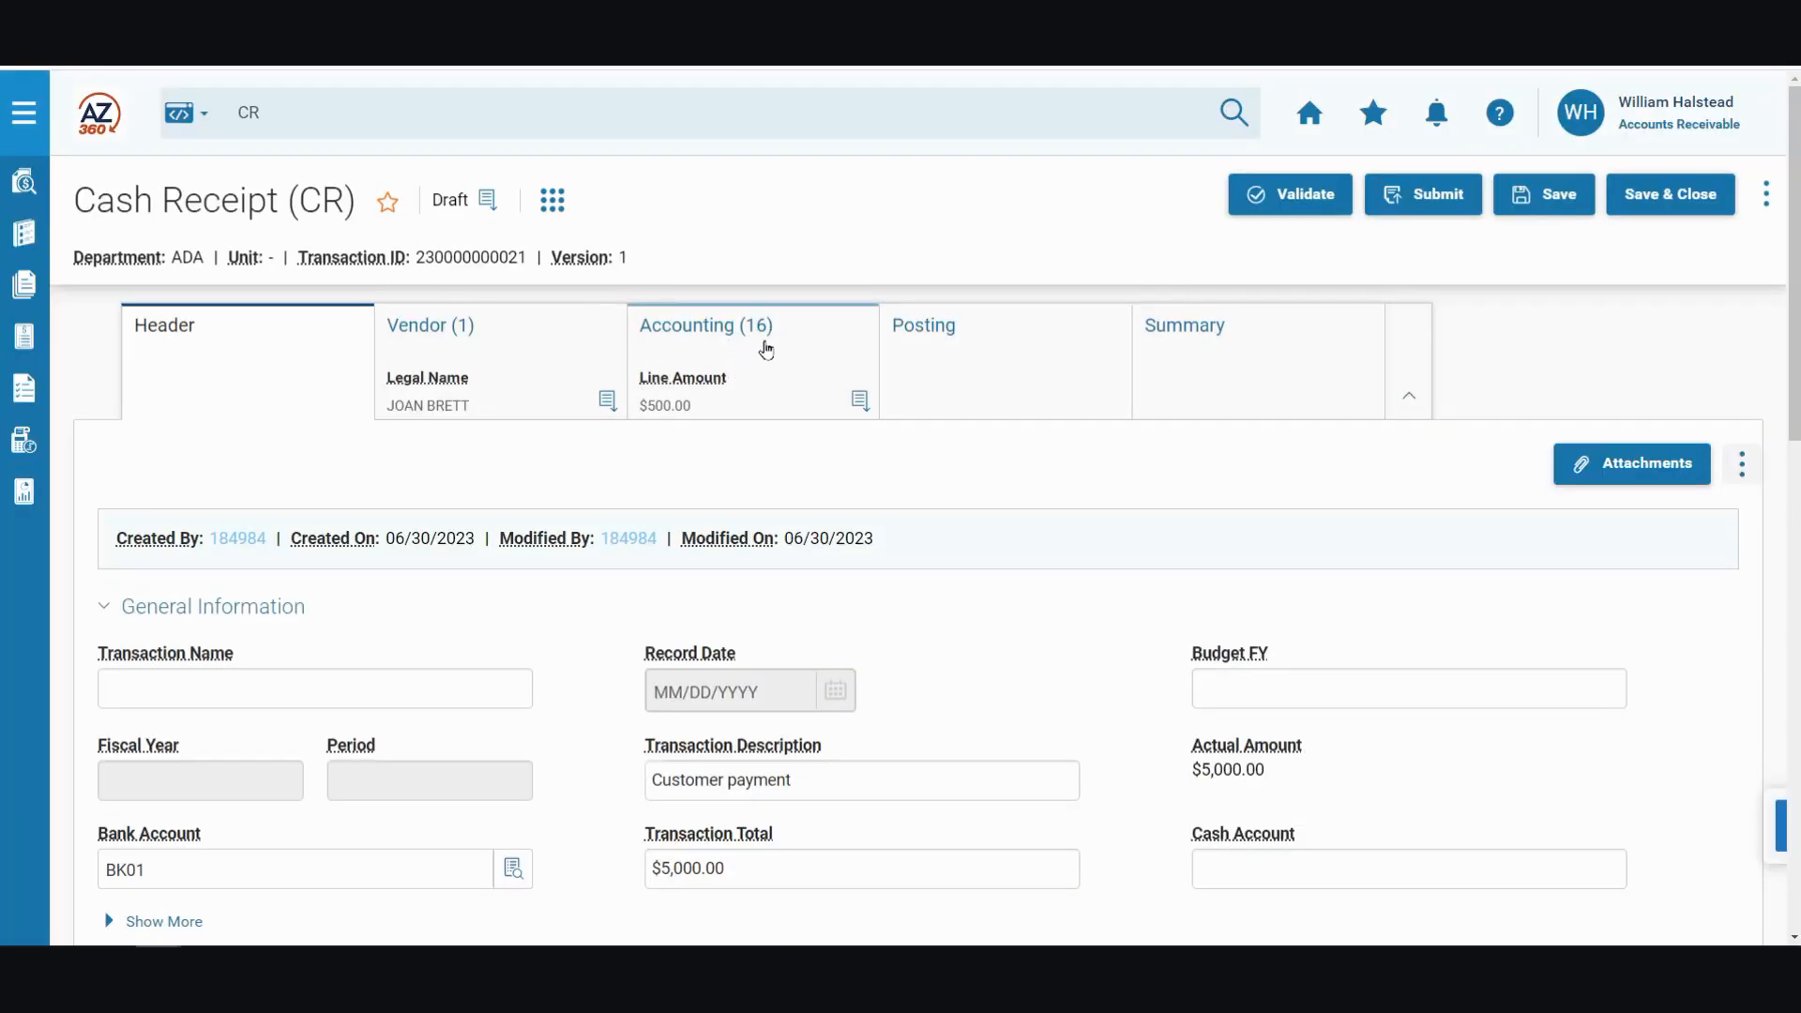
Step: Review the line amounts and event types of the receipt's accounting lines, through line 16
{"action": "left_click", "coordinate": [766, 349]}
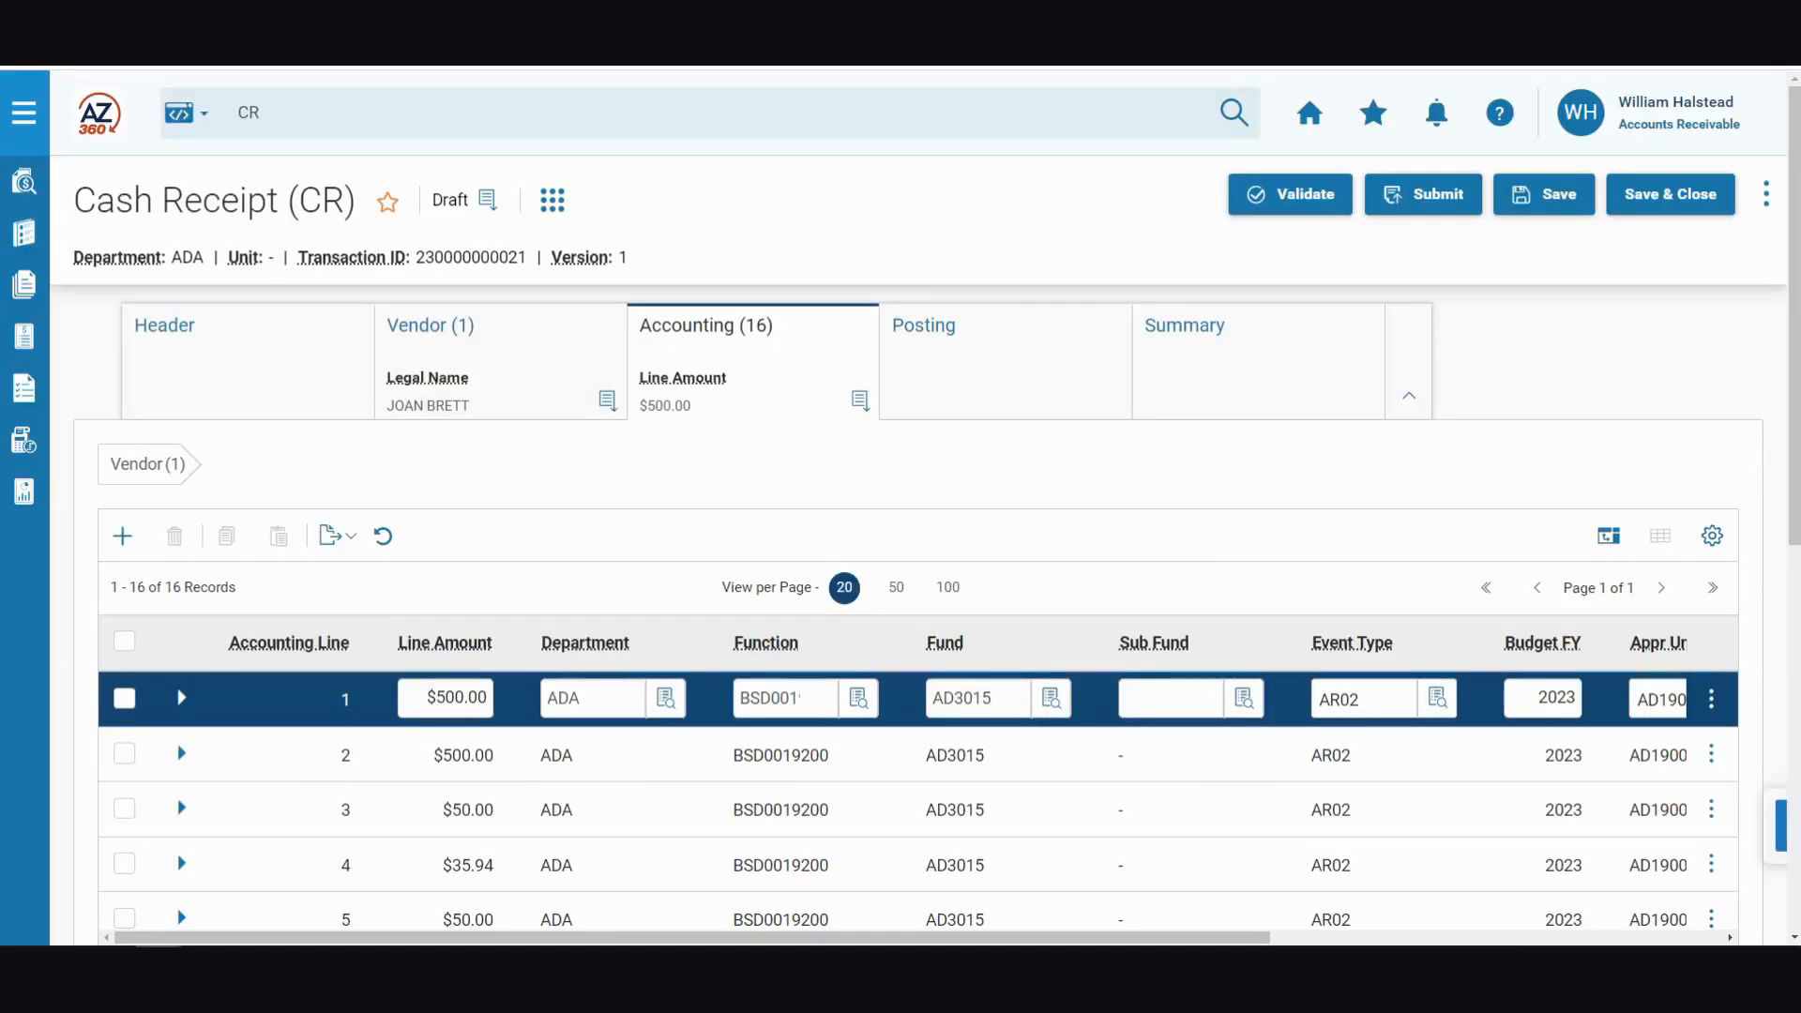
{"action": "scroll", "coordinate": [1117, 784], "scroll_direction": "down", "scroll_amount": 4}
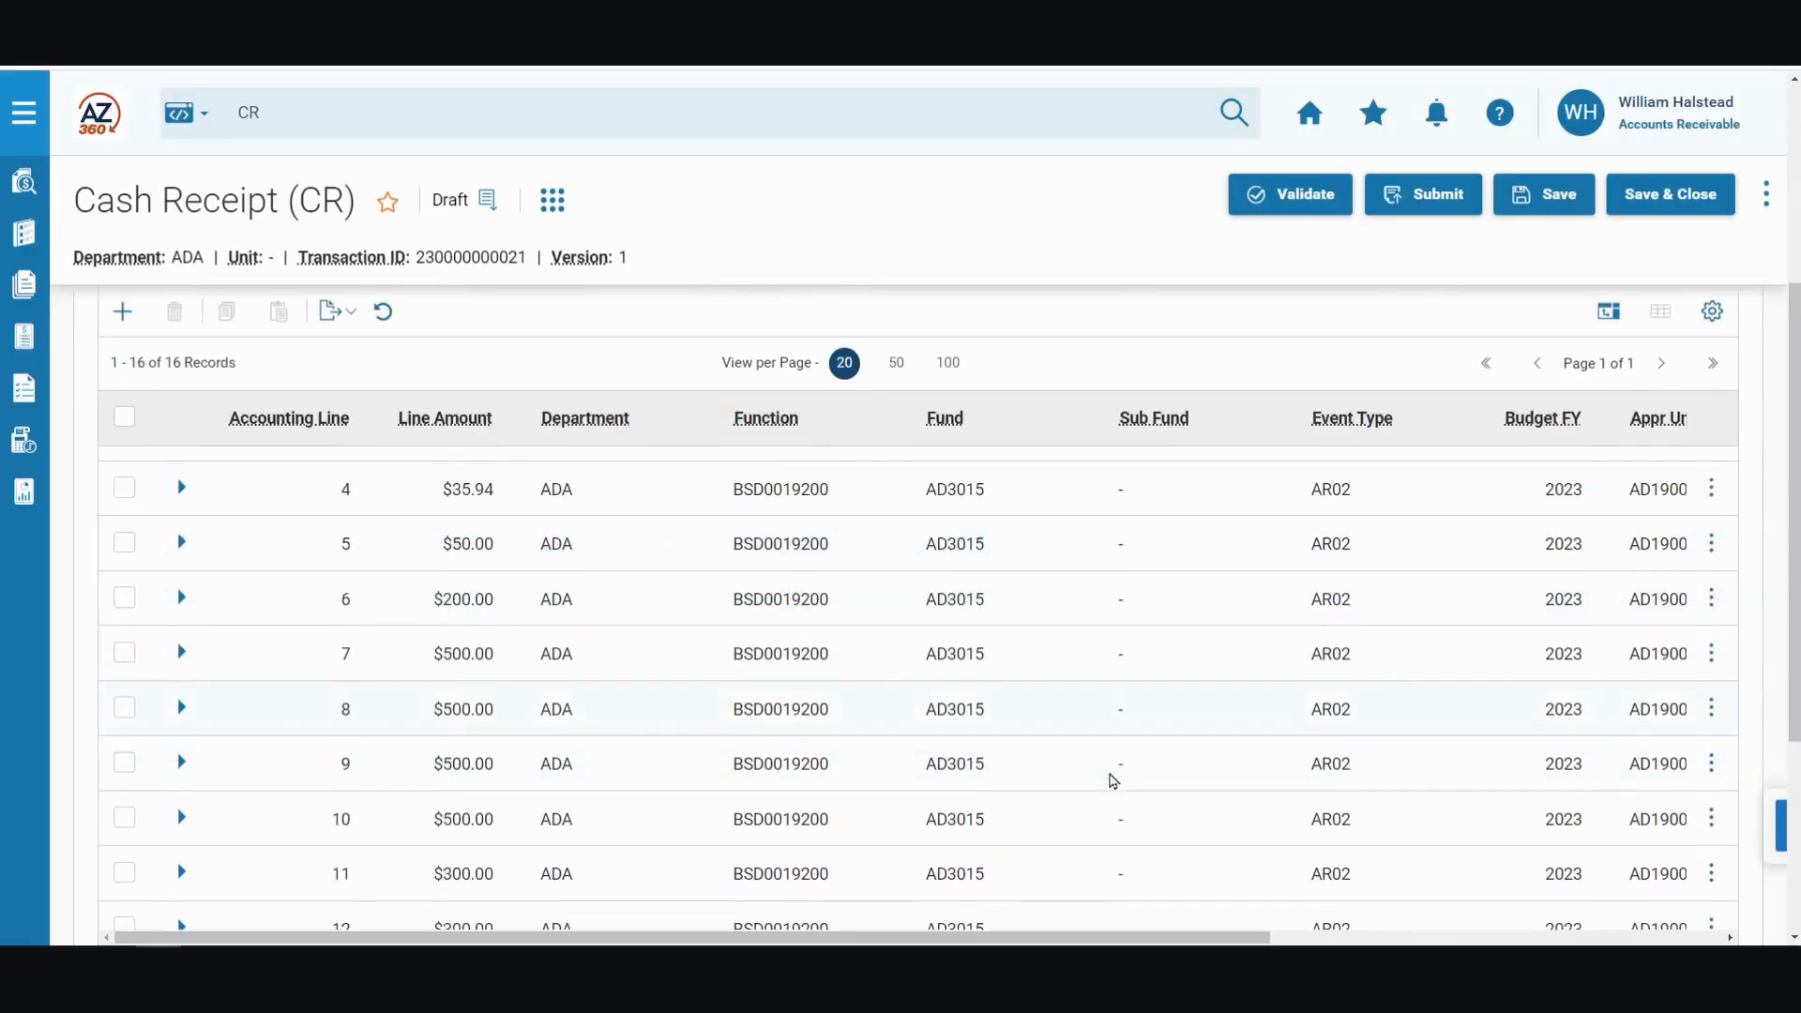
{"action": "scroll", "coordinate": [1112, 781], "scroll_direction": "down", "scroll_amount": 2}
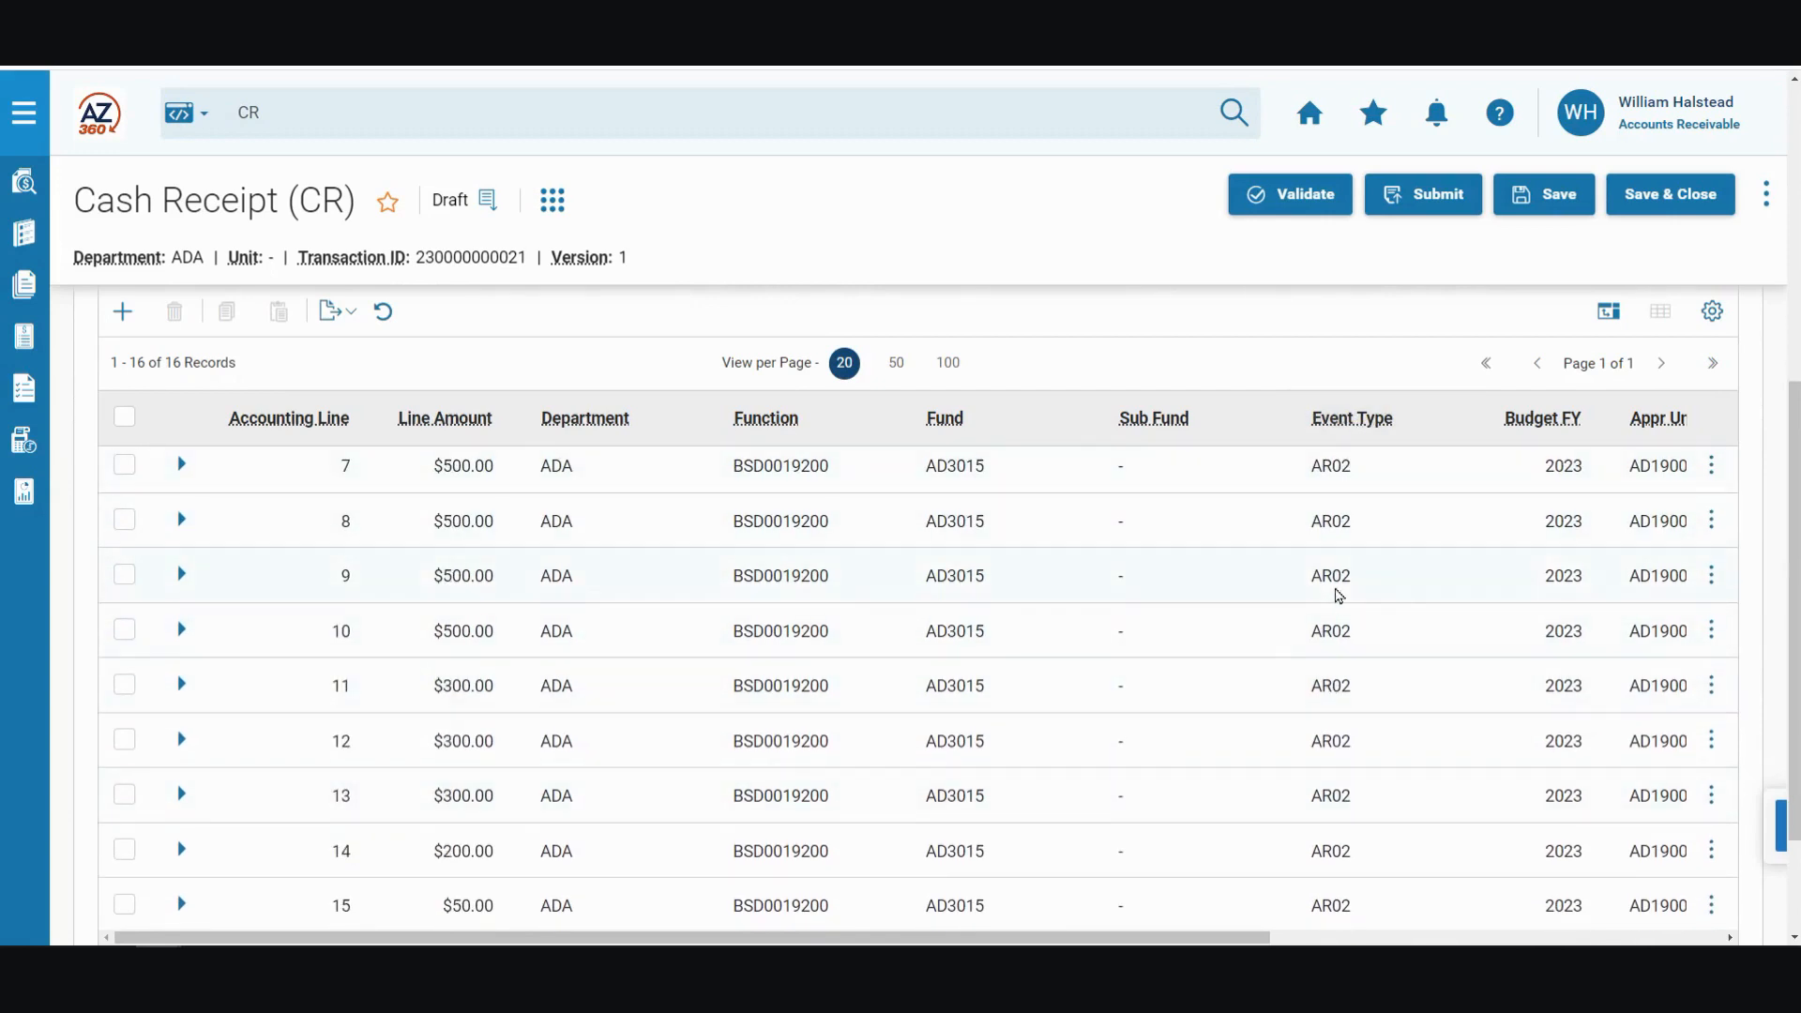
{"action": "scroll", "coordinate": [1339, 597], "scroll_direction": "down", "scroll_amount": 2}
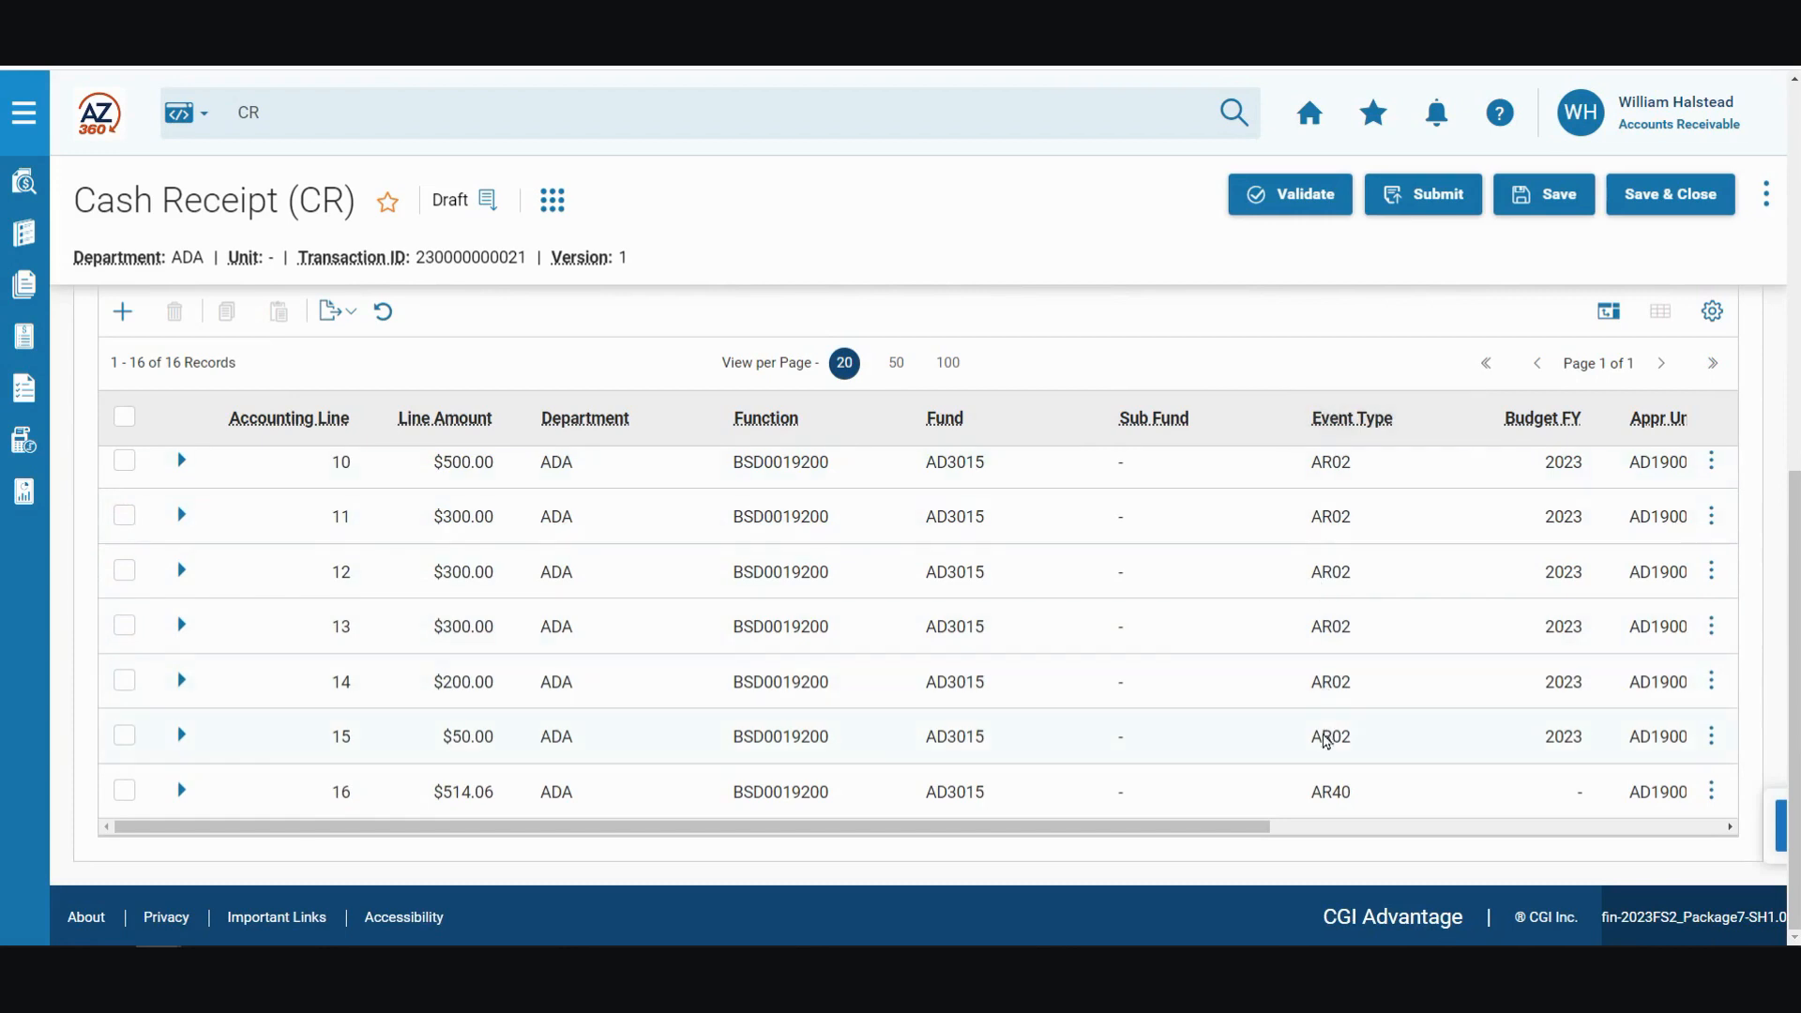
{"action": "left_click", "coordinate": [323, 748]}
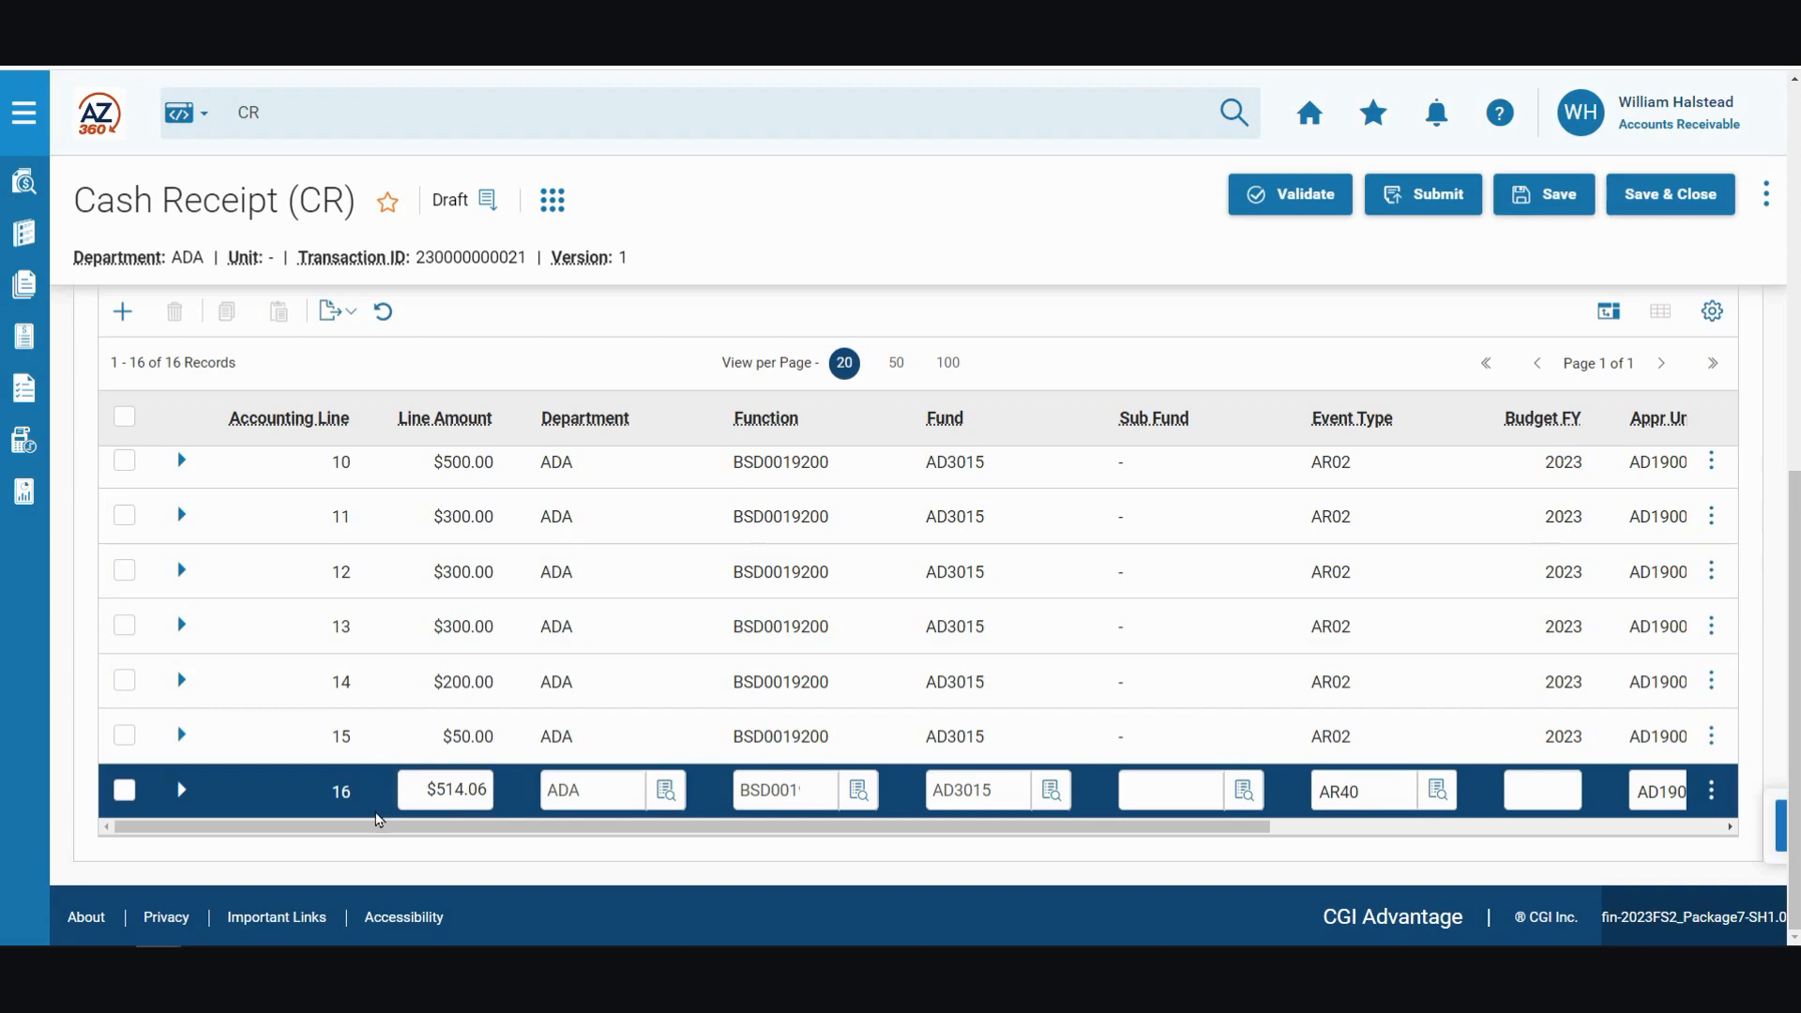
Step: Validate and submit the cash receipt, and return to the home page
{"action": "left_click", "coordinate": [1314, 195]}
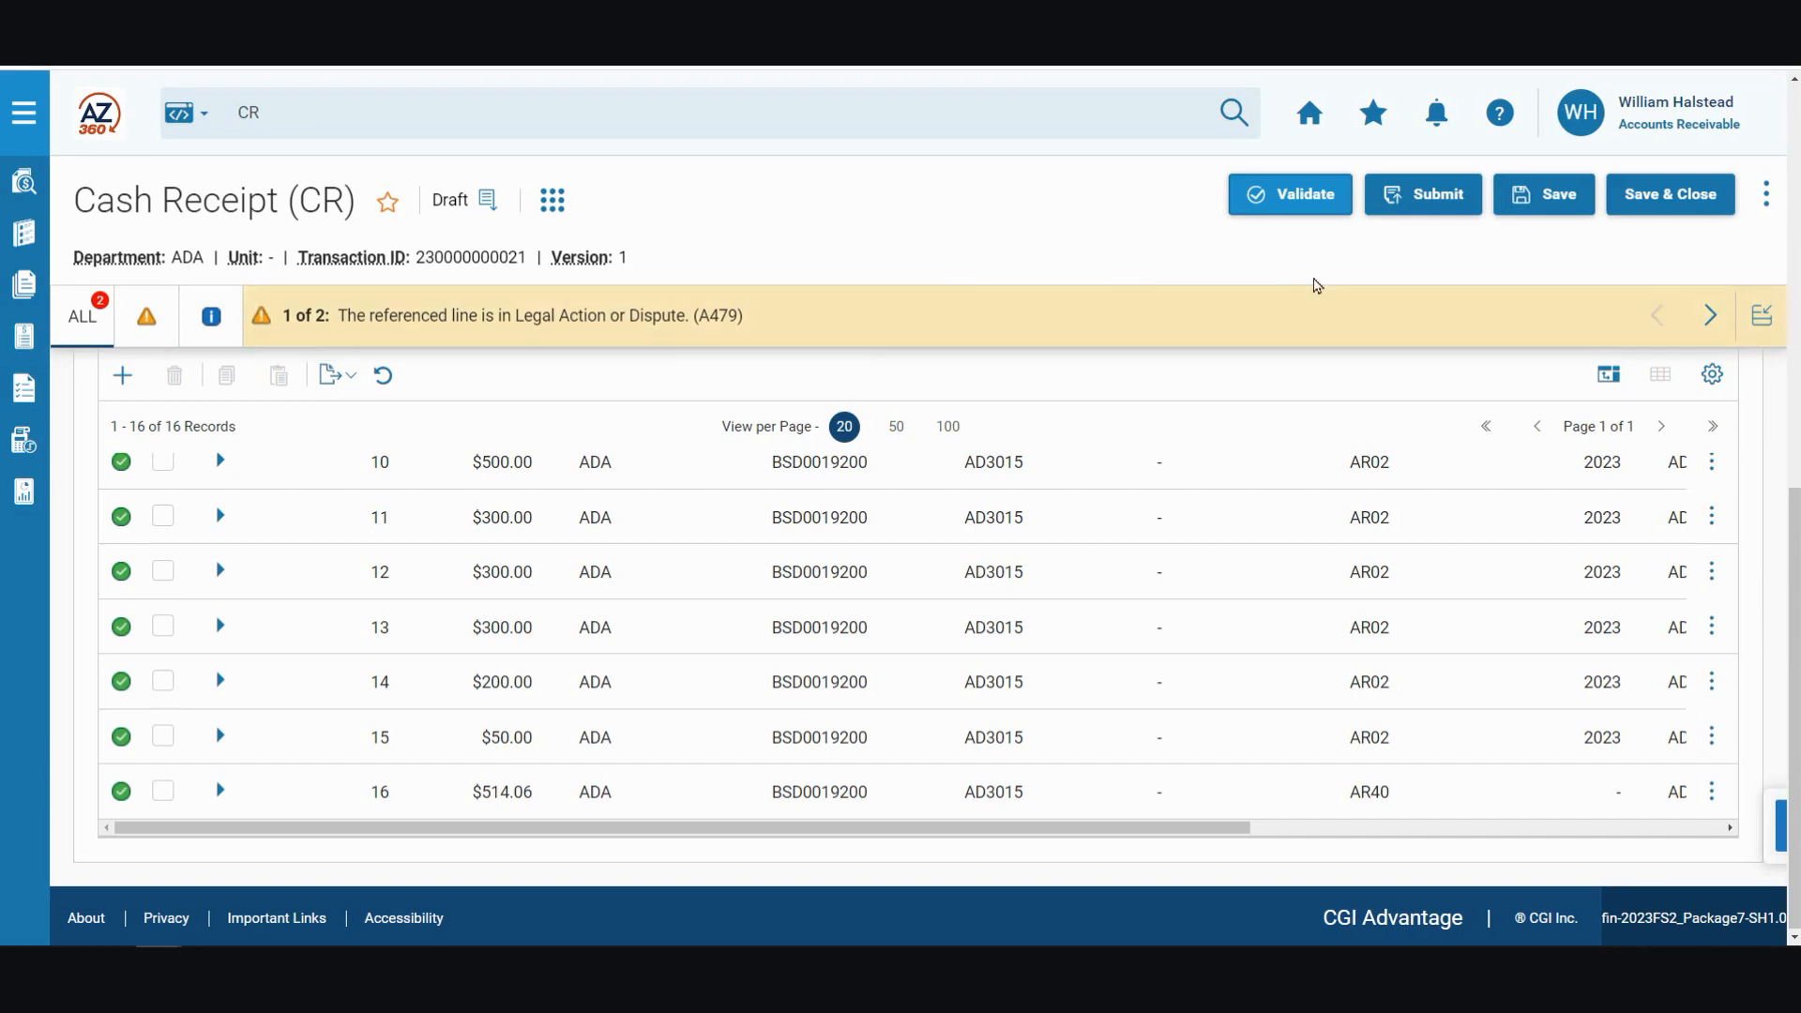
{"action": "left_click", "coordinate": [1446, 204]}
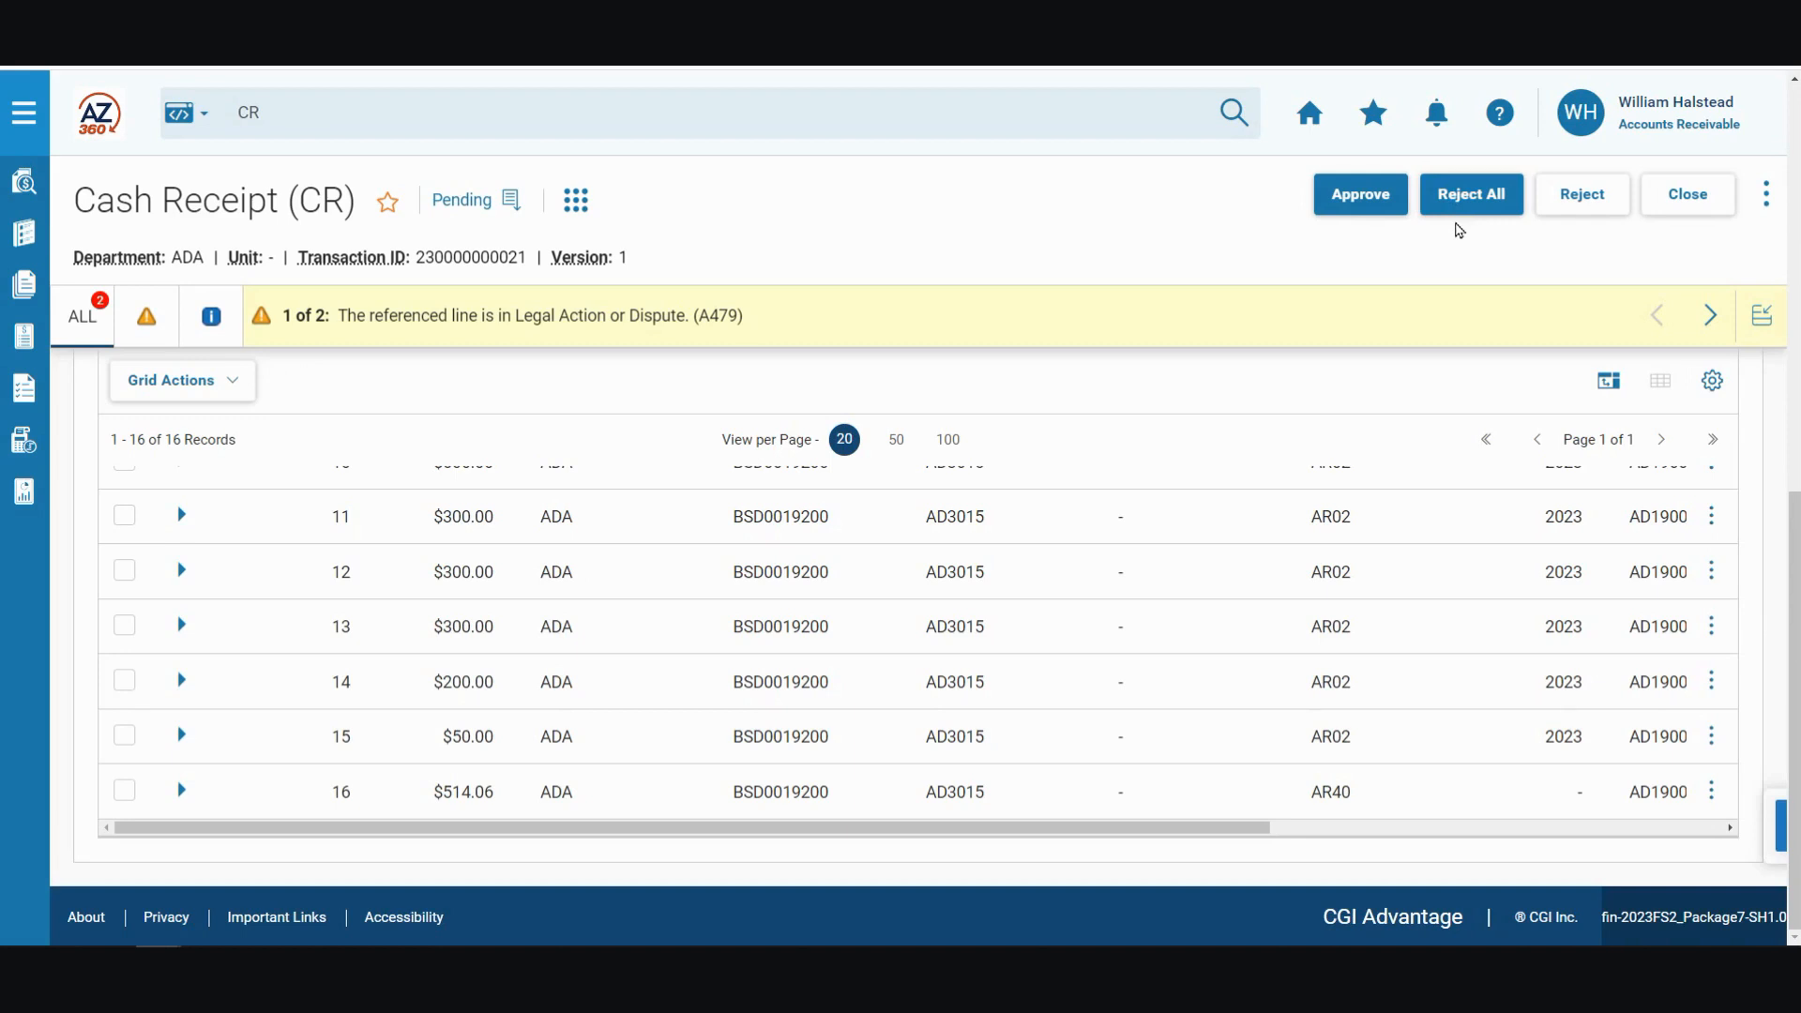
{"action": "left_click", "coordinate": [1312, 116]}
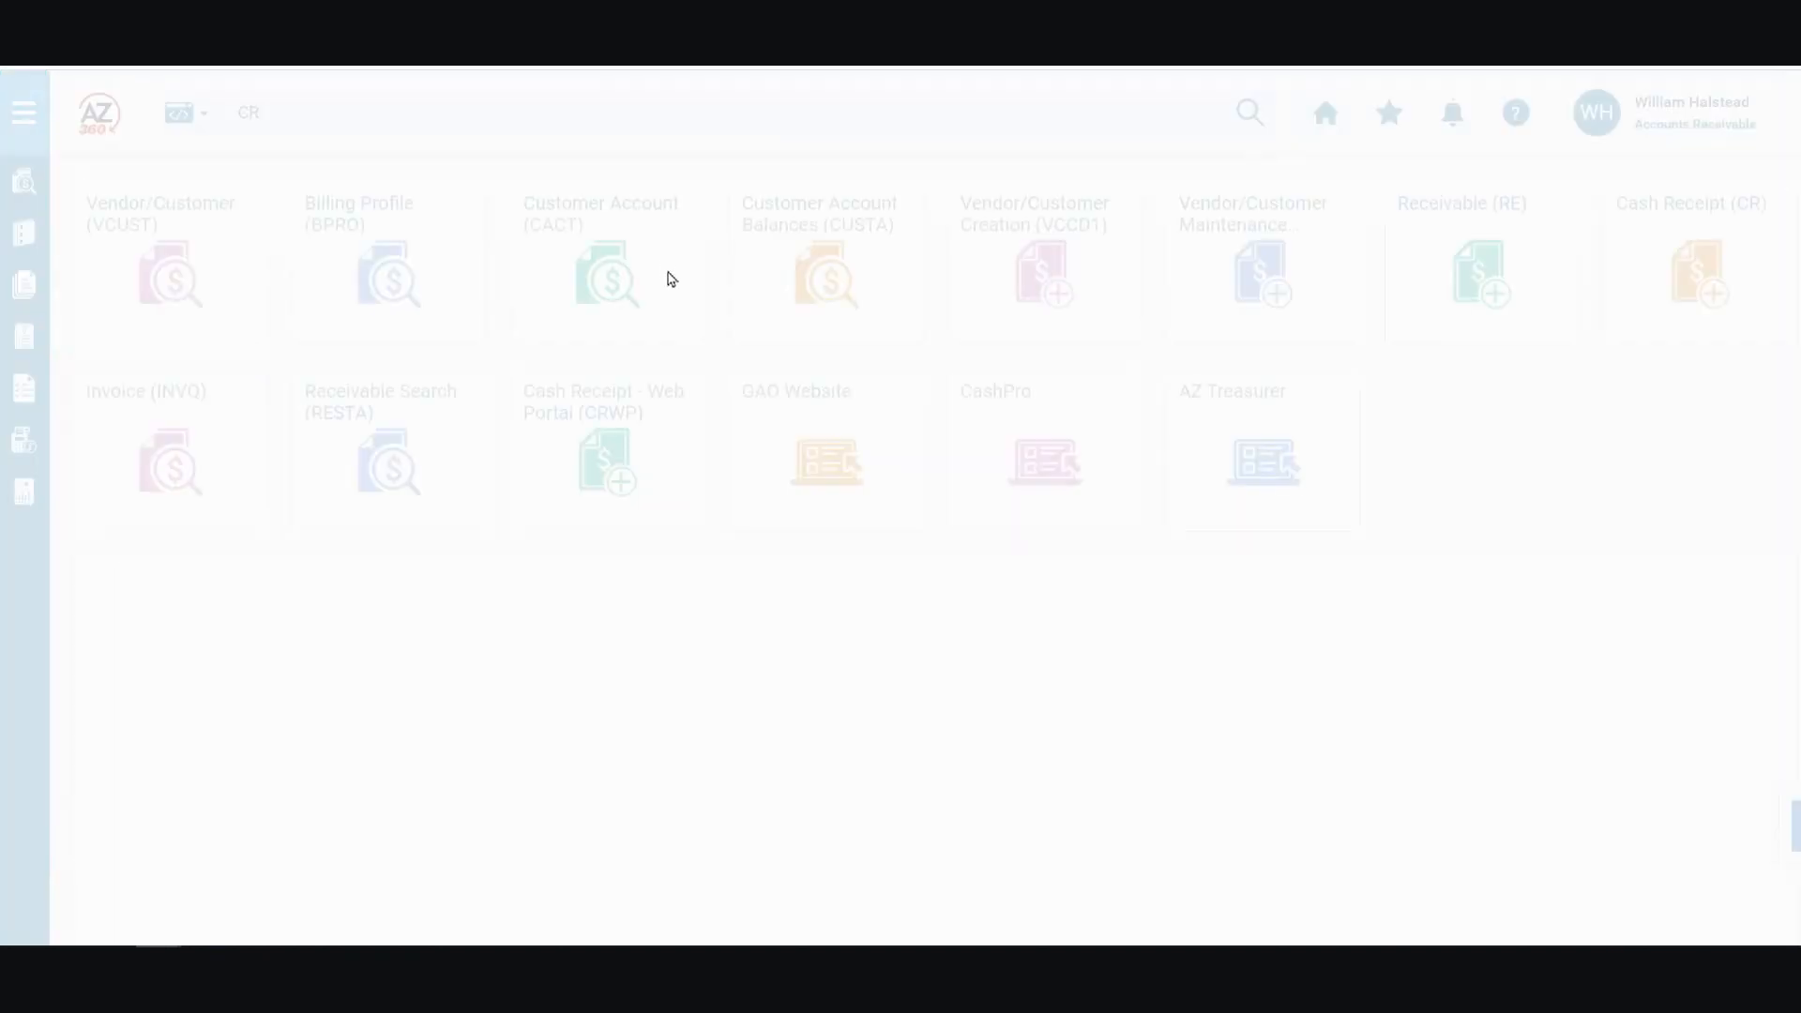